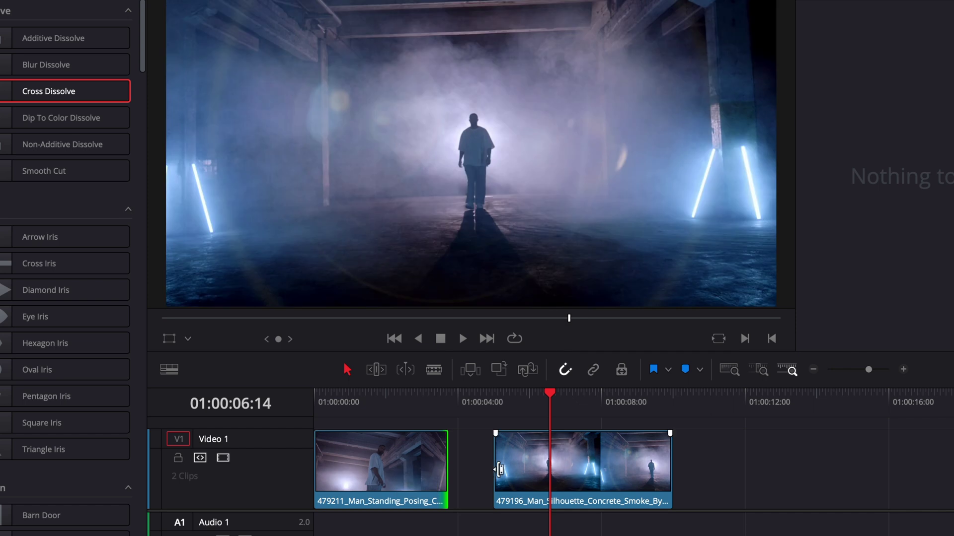
Step: Add a Cross Dissolve at the cut between the two Video 1 clips, trimming the clips to create handles
{"action": "left_click", "coordinate": [596, 471]}
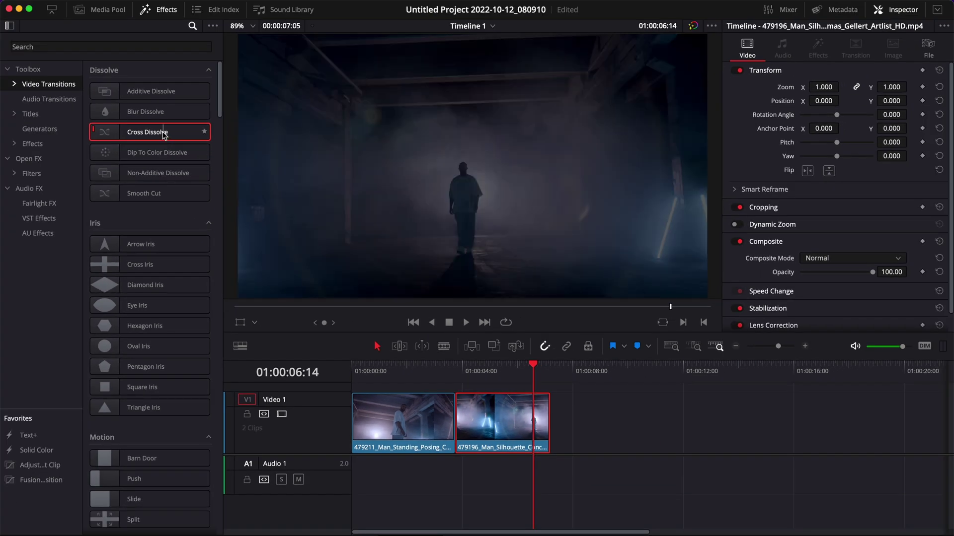
{"action": "left_click_drag", "start_coordinate": [164, 134], "coordinate": [457, 411]}
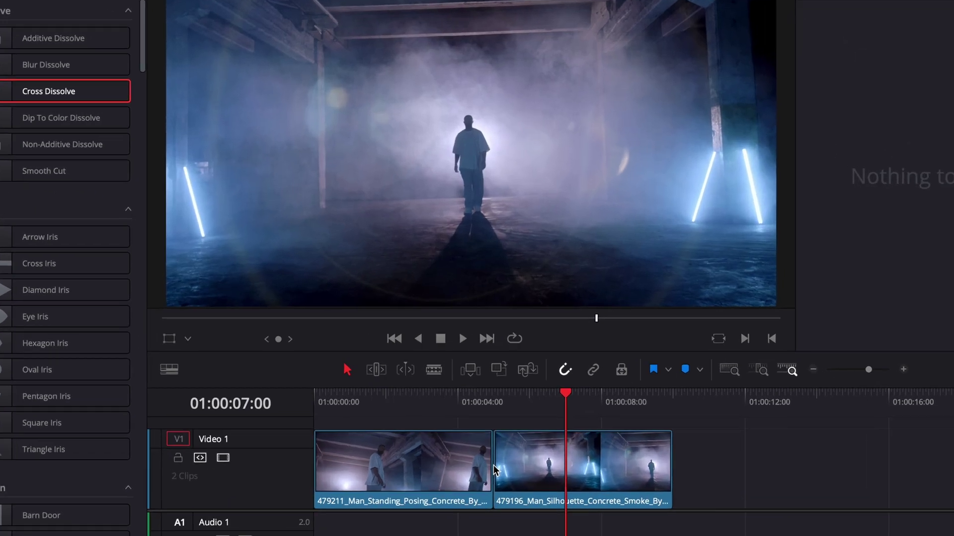
{"action": "left_click", "coordinate": [493, 466]}
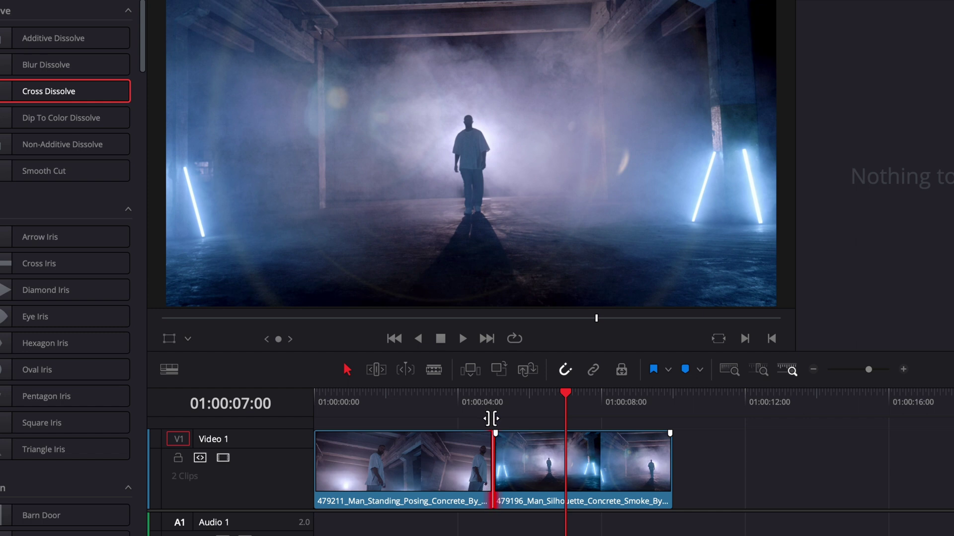
{"action": "key", "text": "super"}
{"action": "key", "text": "super+t"}
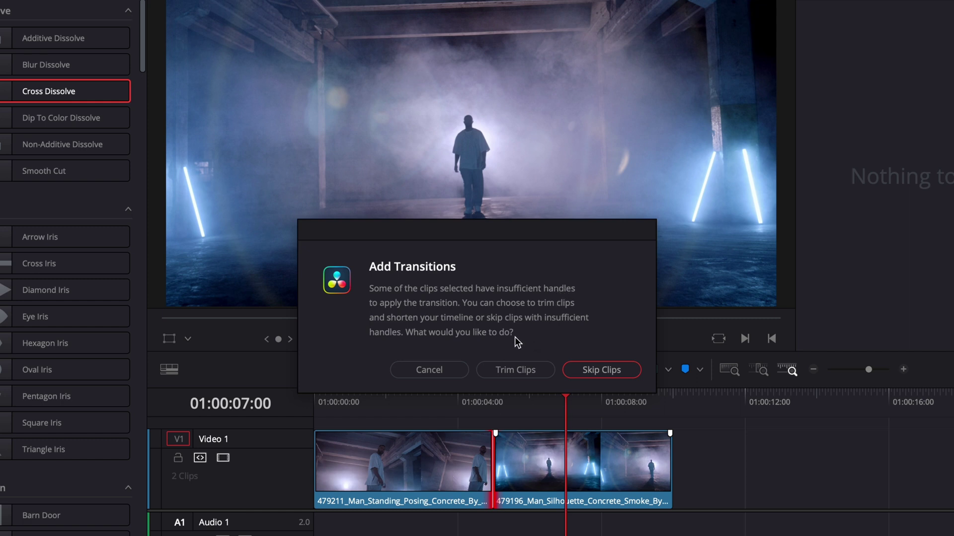
{"action": "left_click", "coordinate": [520, 370]}
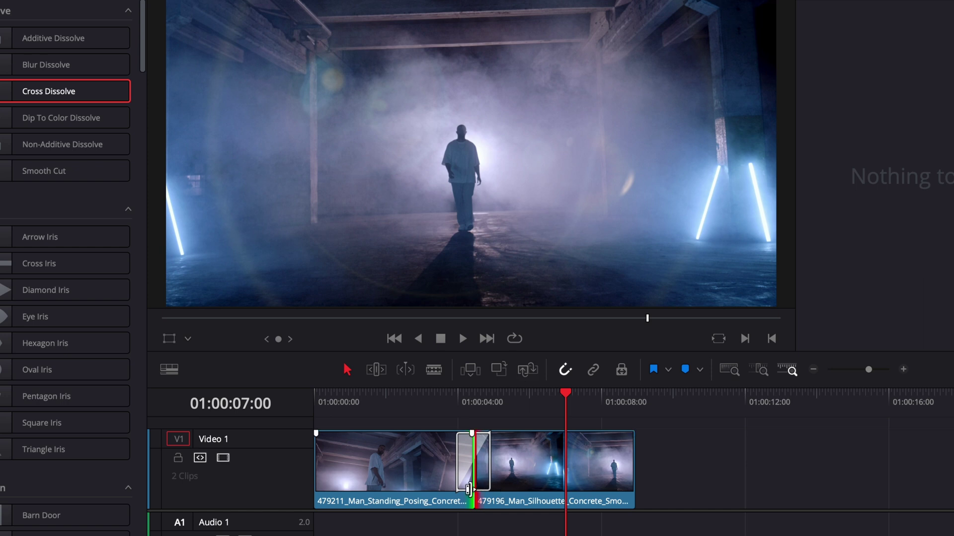
Step: Convert the timeline's Cross Dissolve transition to a Fusion Cross Dissolve and open it on the Fusion page
{"action": "left_click", "coordinate": [456, 395]}
{"action": "key", "text": "space"}
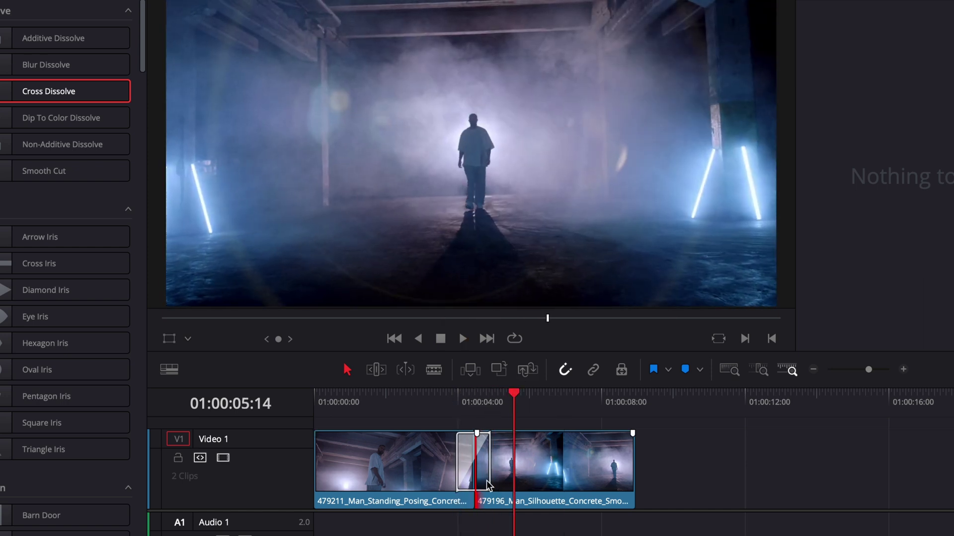
{"action": "key", "text": "ctrl+equal"}
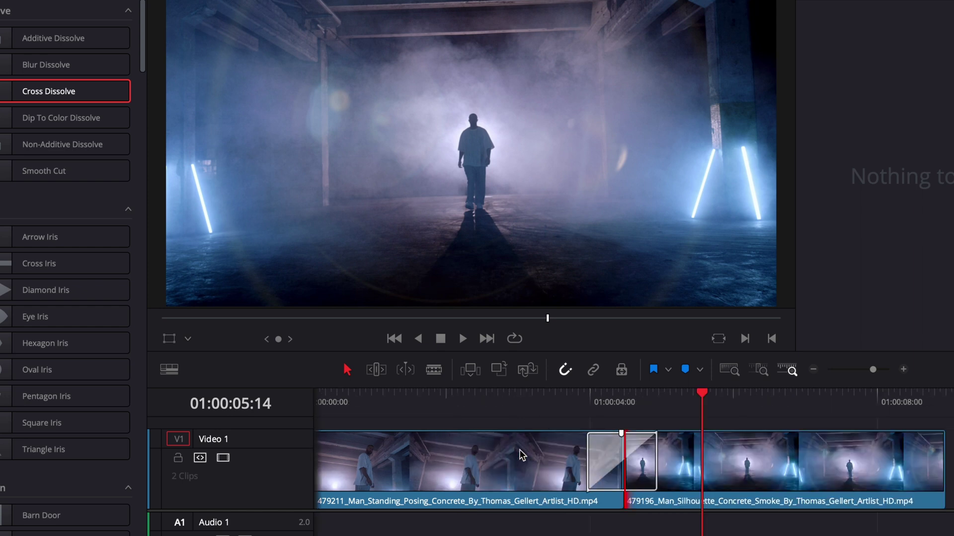
{"action": "left_click", "coordinate": [600, 464]}
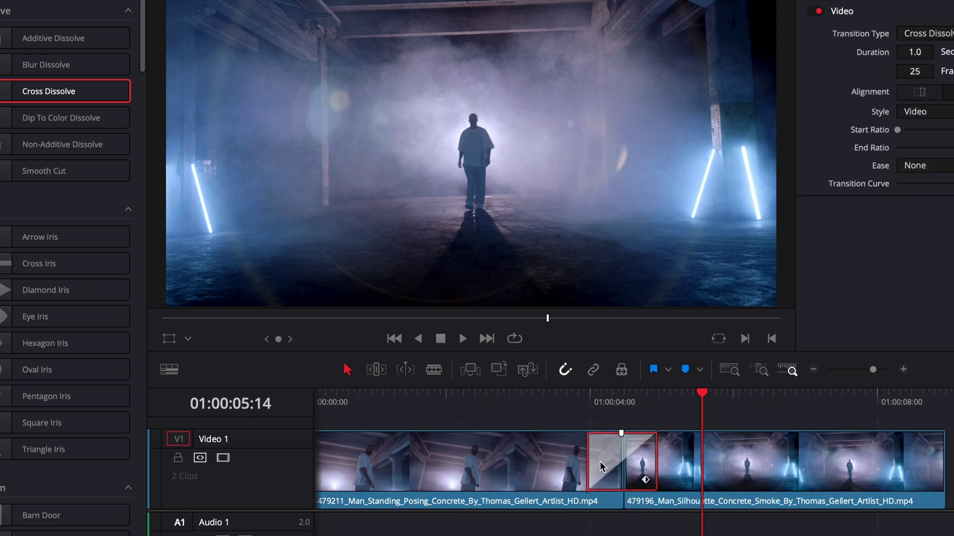
{"action": "right_click", "coordinate": [601, 466]}
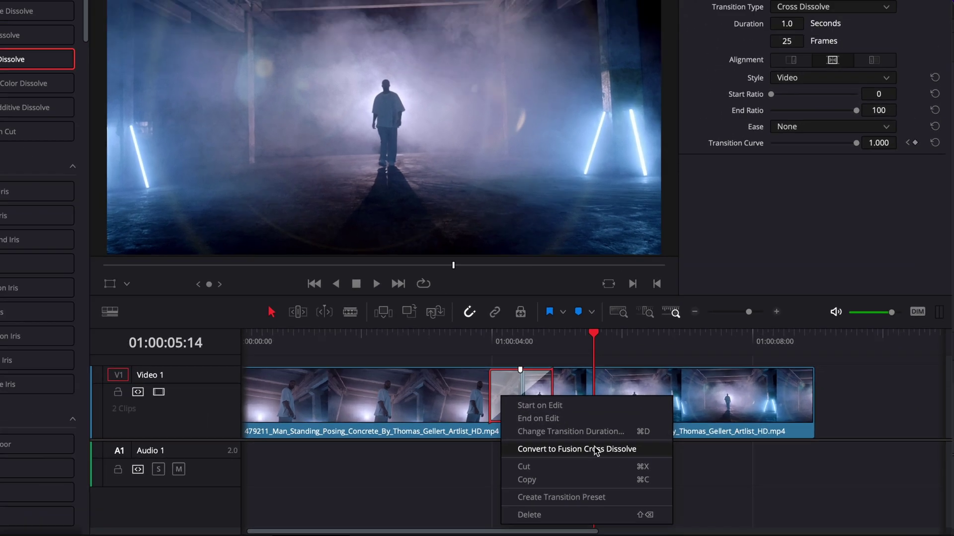
{"action": "left_click", "coordinate": [560, 441]}
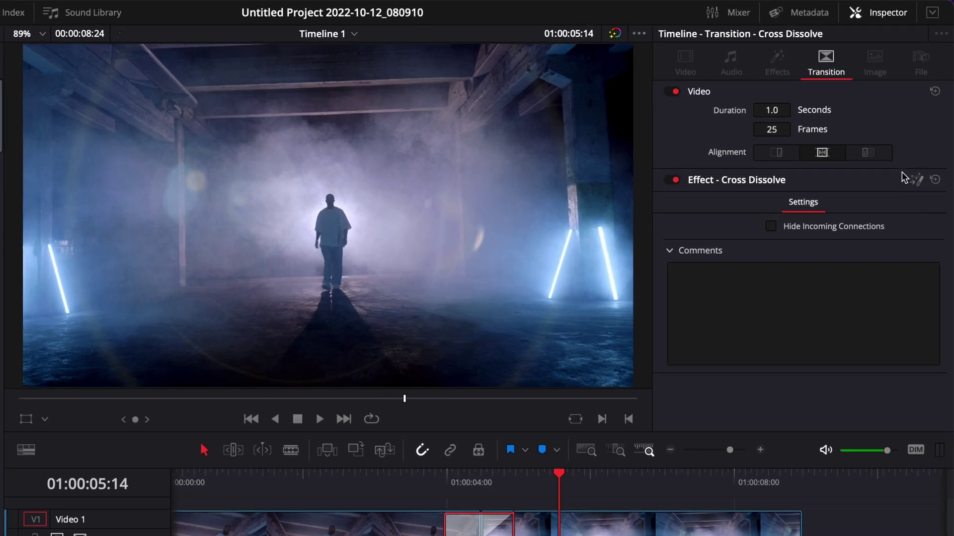
{"action": "left_click", "coordinate": [917, 185]}
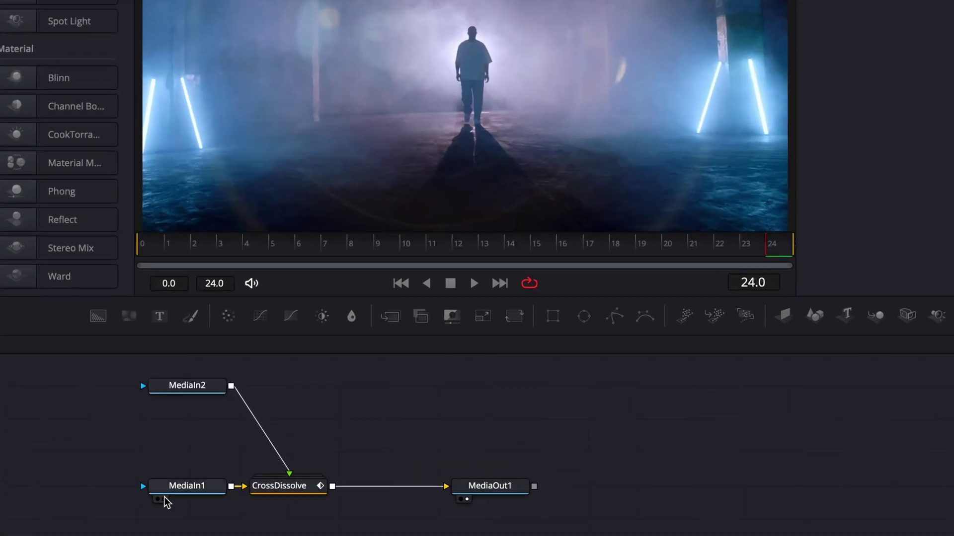
Step: View MediaIn1, MediaIn2 and MediaOut1 in turn, space out the CrossDissolve node, and scrub through the dissolve
{"action": "left_click", "coordinate": [164, 499]}
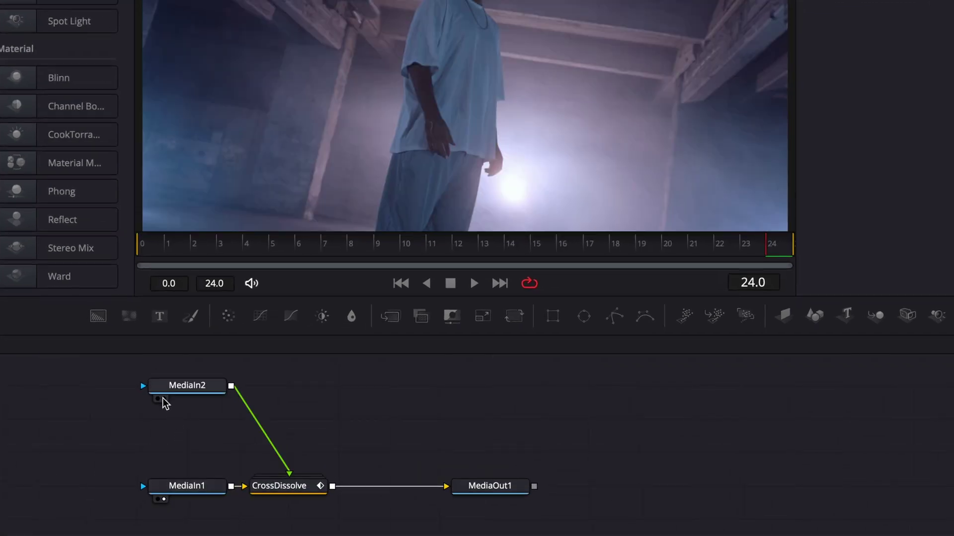
{"action": "left_click", "coordinate": [163, 399]}
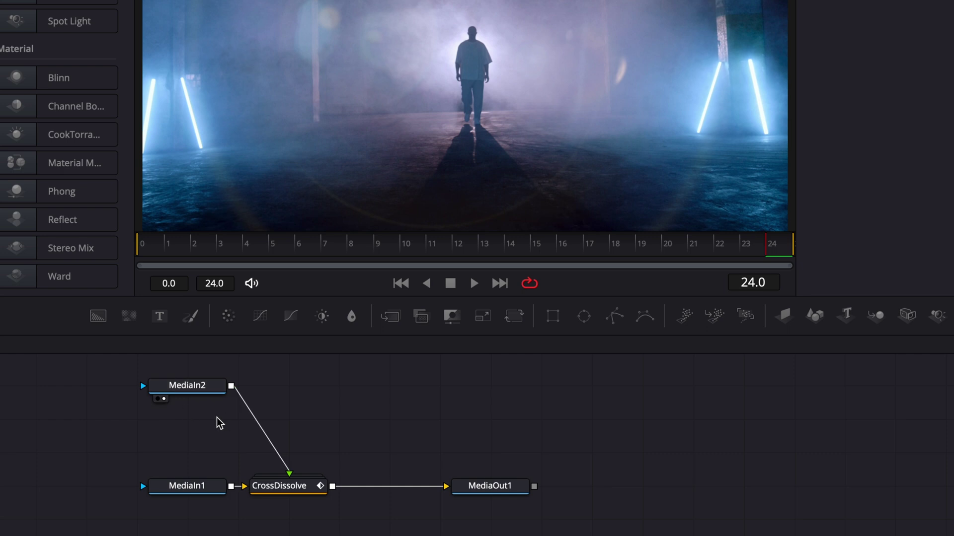
{"action": "left_click", "coordinate": [291, 489]}
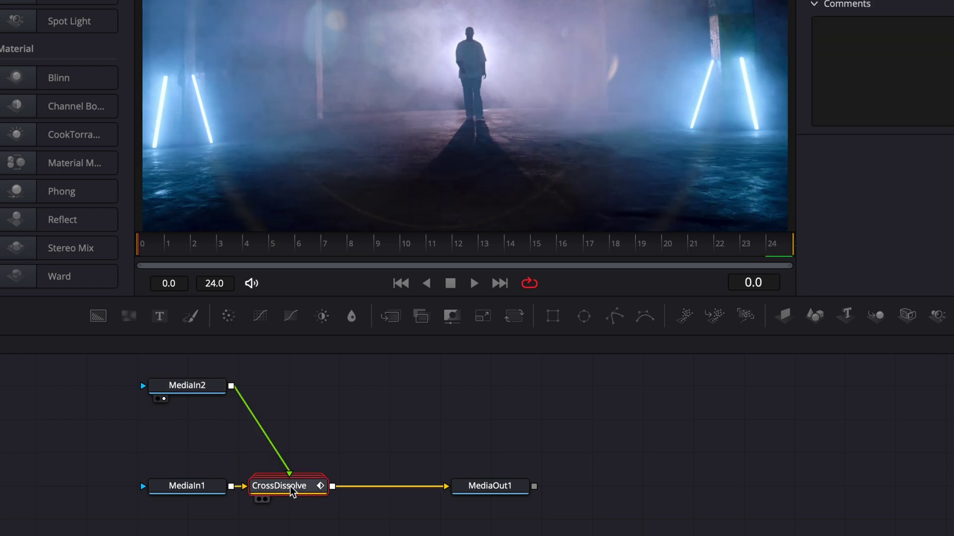
{"action": "left_click_drag", "start_coordinate": [291, 489], "coordinate": [341, 489]}
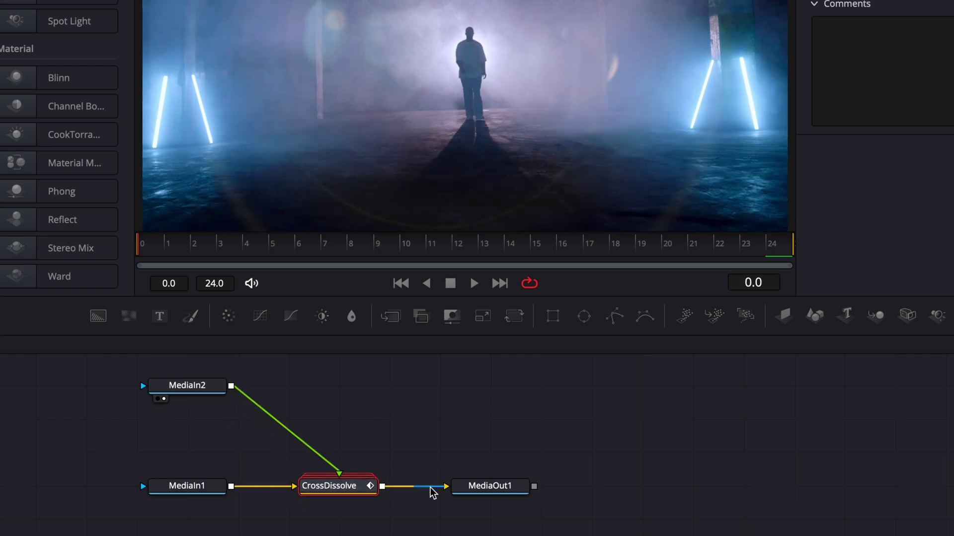
{"action": "left_click", "coordinate": [467, 499]}
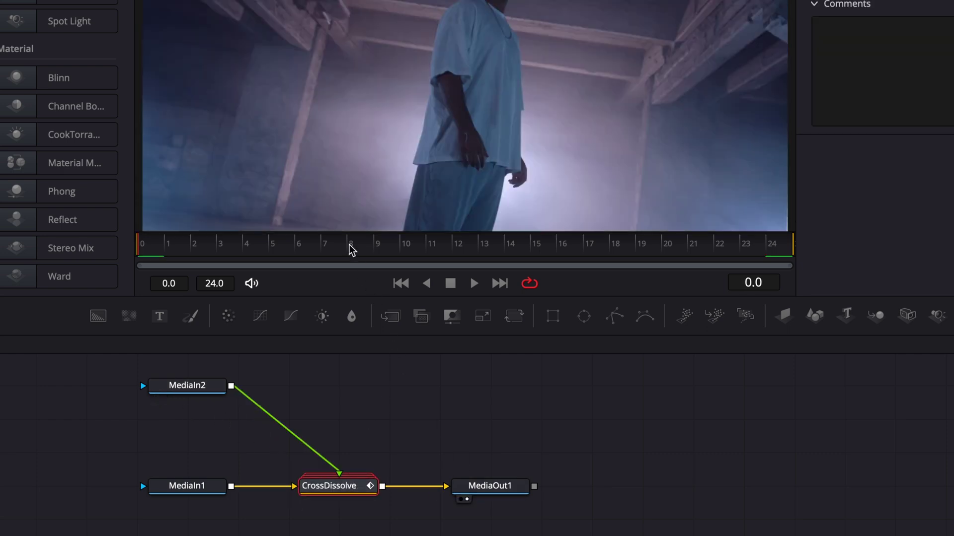
{"action": "left_click_drag", "start_coordinate": [350, 248], "coordinate": [556, 248]}
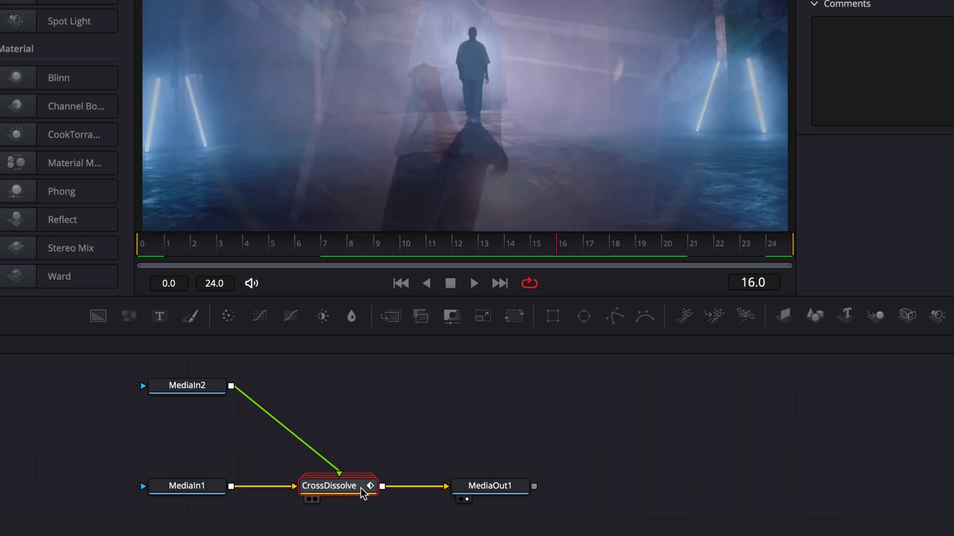
Step: Expand the CrossDissolve group and ungroup it so its Dissolve1 node sits directly in the node graph
{"action": "double_click", "coordinate": [348, 489]}
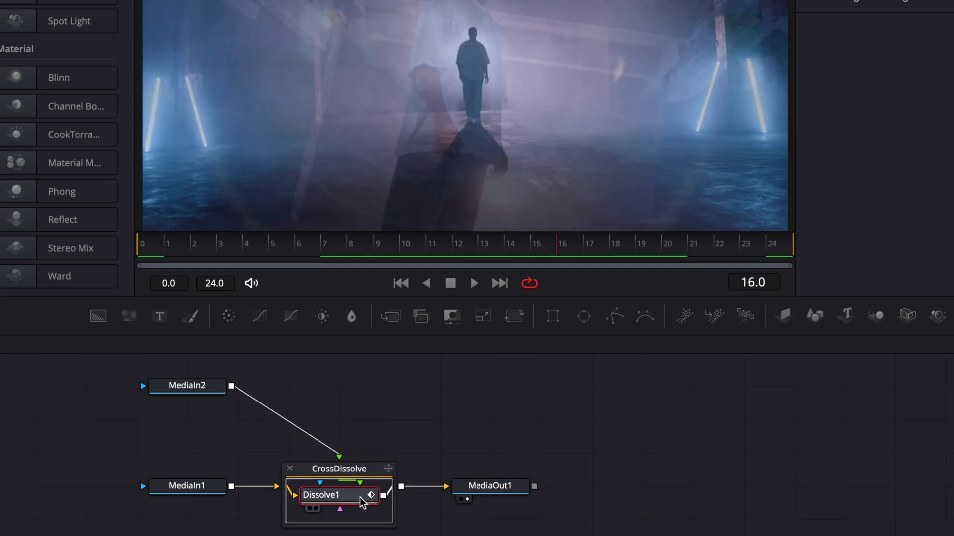
{"action": "left_click", "coordinate": [349, 471]}
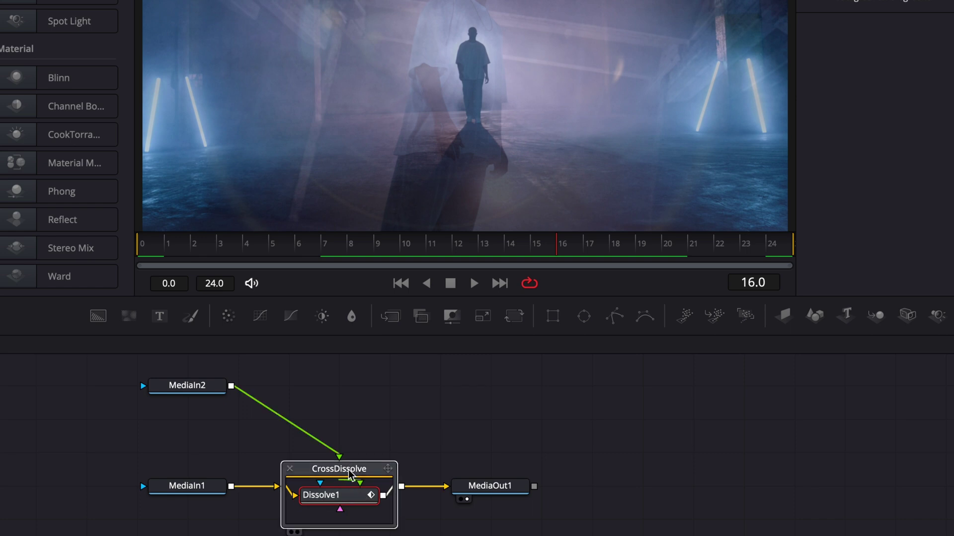
{"action": "right_click", "coordinate": [350, 473]}
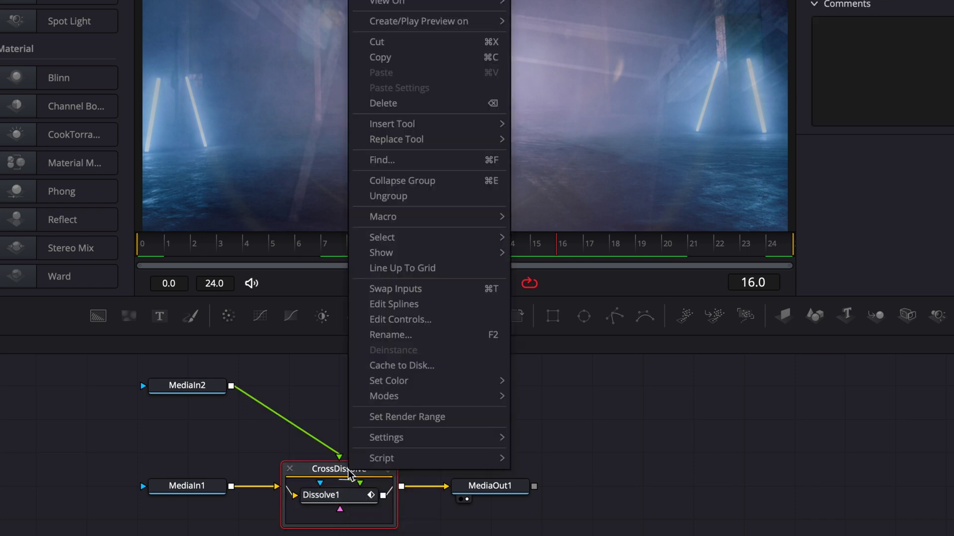
{"action": "left_click", "coordinate": [393, 199]}
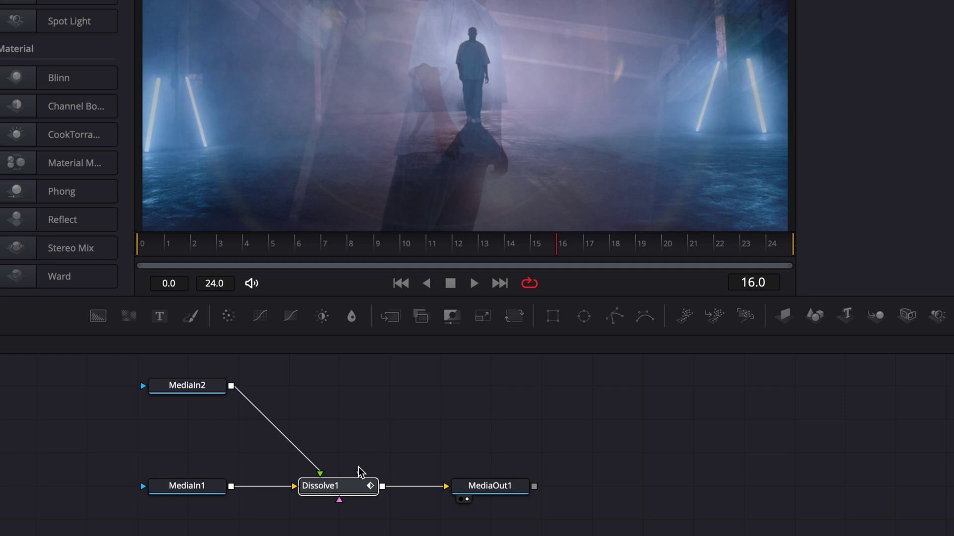
{"action": "mouse_move", "coordinate": [340, 489]}
{"action": "left_mouse_down"}
{"action": "mouse_move", "coordinate": [416, 447]}
{"action": "mouse_move", "coordinate": [417, 409]}
{"action": "mouse_move", "coordinate": [337, 491]}
{"action": "left_mouse_up"}
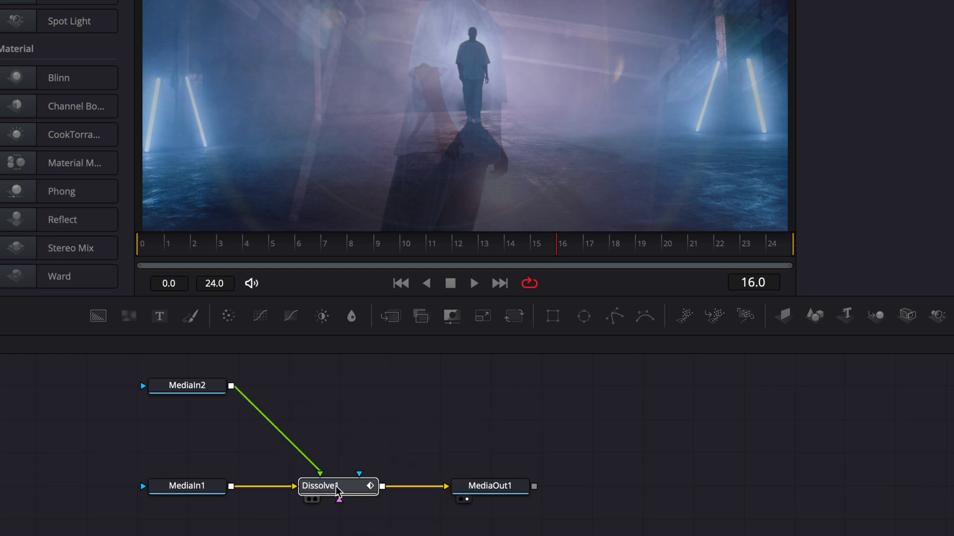
Step: Move the MediaOut1 node well away from Dissolve1 to make room for more nodes between them
{"action": "left_click", "coordinate": [529, 448]}
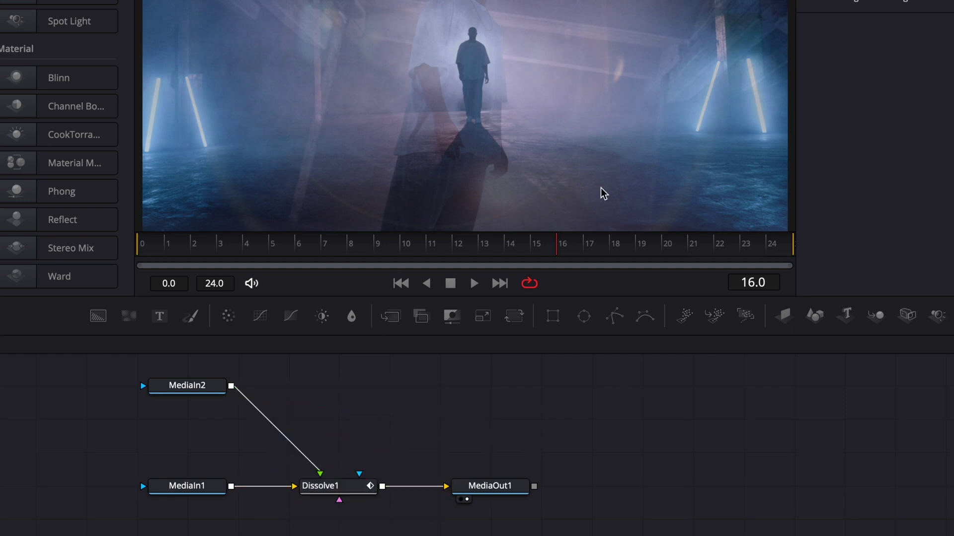
{"action": "left_click", "coordinate": [499, 494]}
{"action": "left_click_drag", "start_coordinate": [494, 492], "coordinate": [798, 492]}
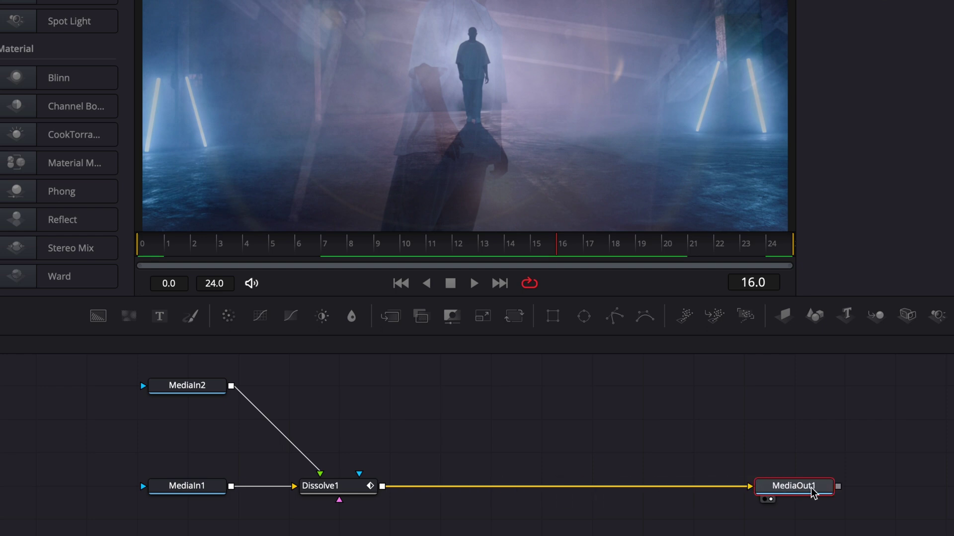
Step: Examine Dissolve1's Background/Foreground setting and its Anim Curves modifier, scrubbing the transition from frame 0 to 24
{"action": "left_click", "coordinate": [334, 491]}
{"action": "left_click_drag", "start_coordinate": [238, 245], "coordinate": [438, 249]}
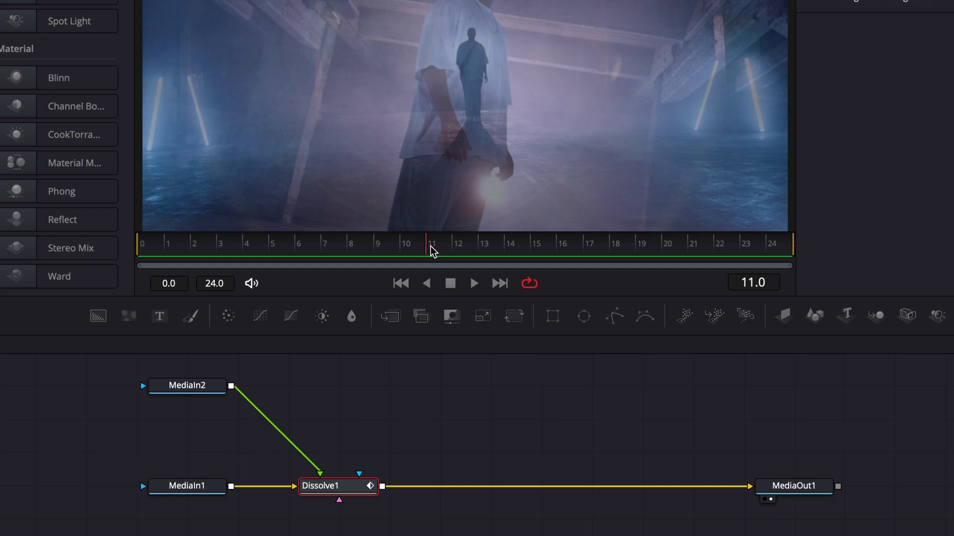
{"action": "left_click", "coordinate": [478, 249]}
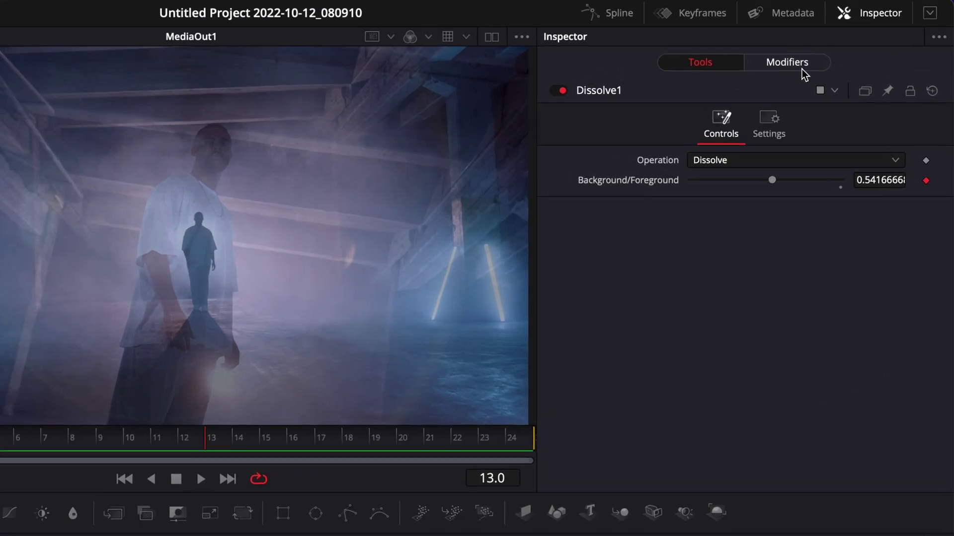
{"action": "left_click", "coordinate": [850, 30]}
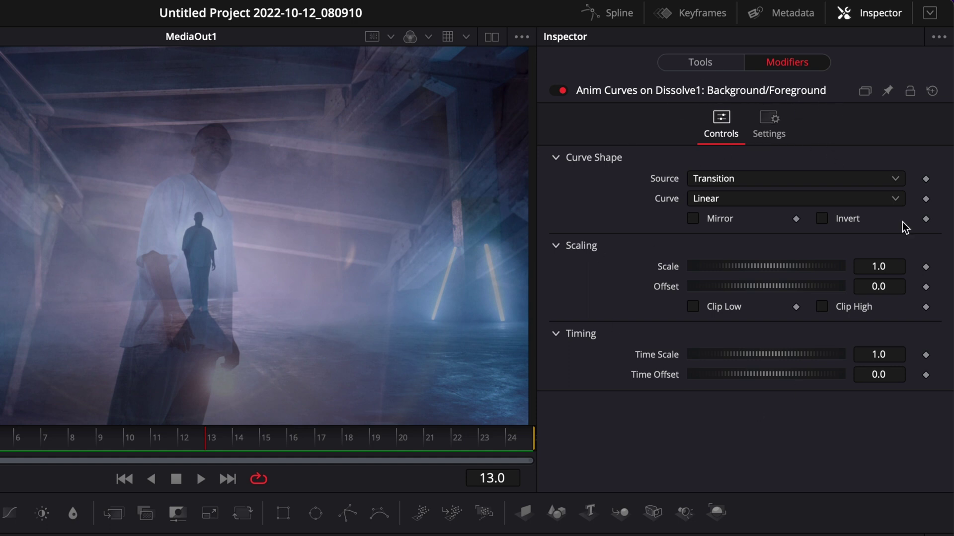
{"action": "left_click", "coordinate": [711, 67]}
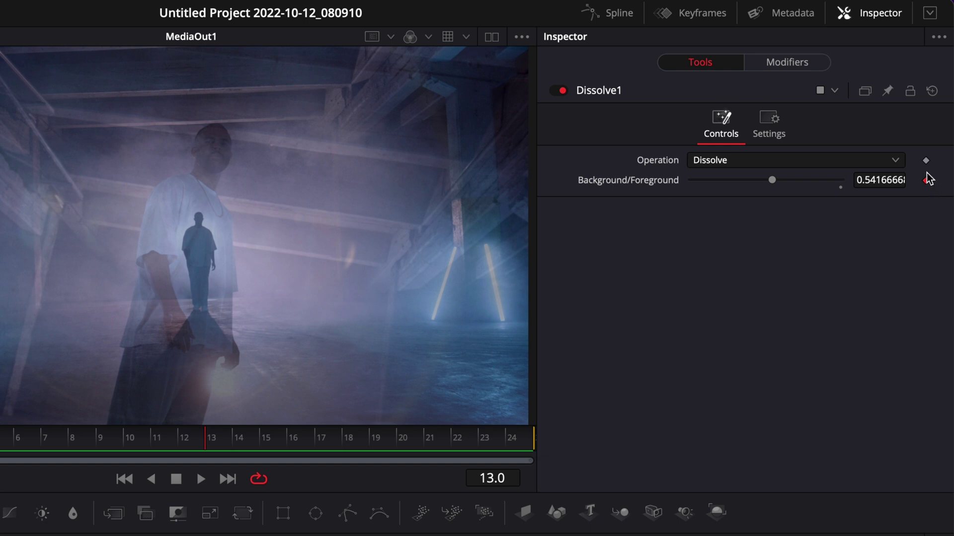
{"action": "left_click", "coordinate": [786, 67]}
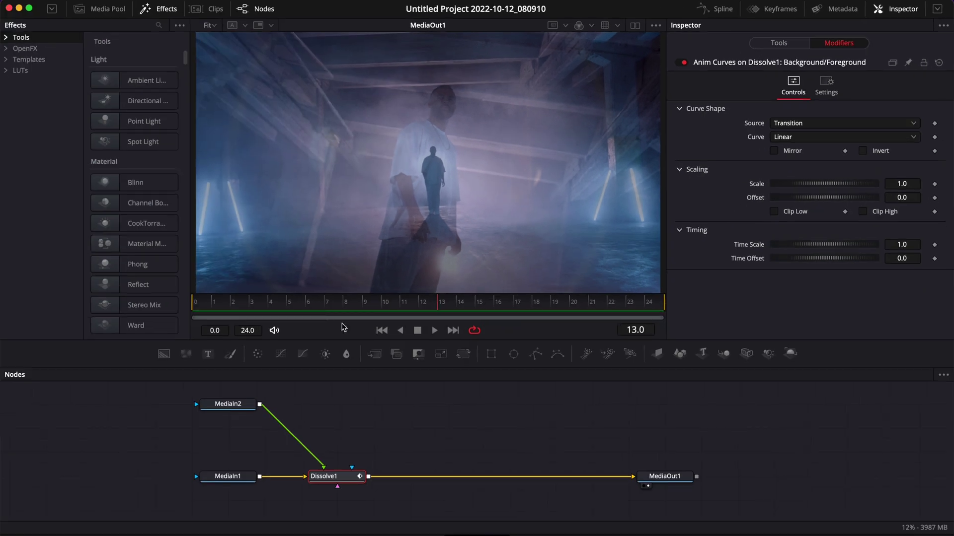
{"action": "left_click_drag", "start_coordinate": [285, 303], "coordinate": [198, 305]}
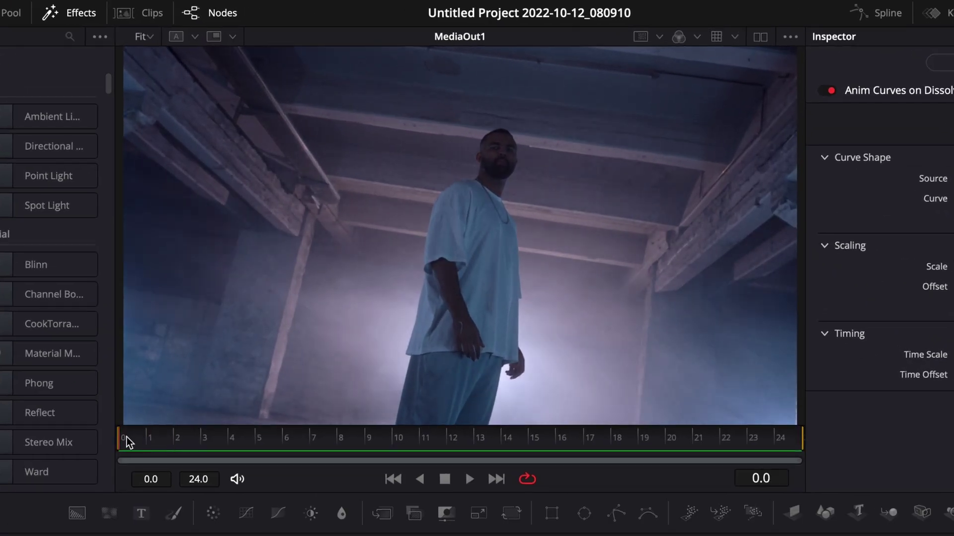
{"action": "left_click_drag", "start_coordinate": [128, 441], "coordinate": [952, 499]}
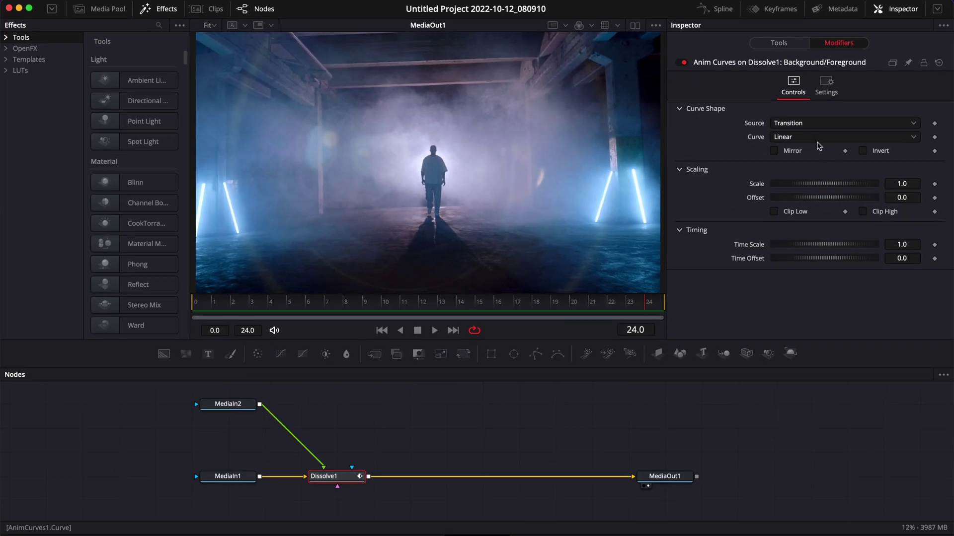
Step: Change the Anim Curves modifier's curve to Custom and set the start point's In value to 0.49
{"action": "left_click", "coordinate": [811, 141]}
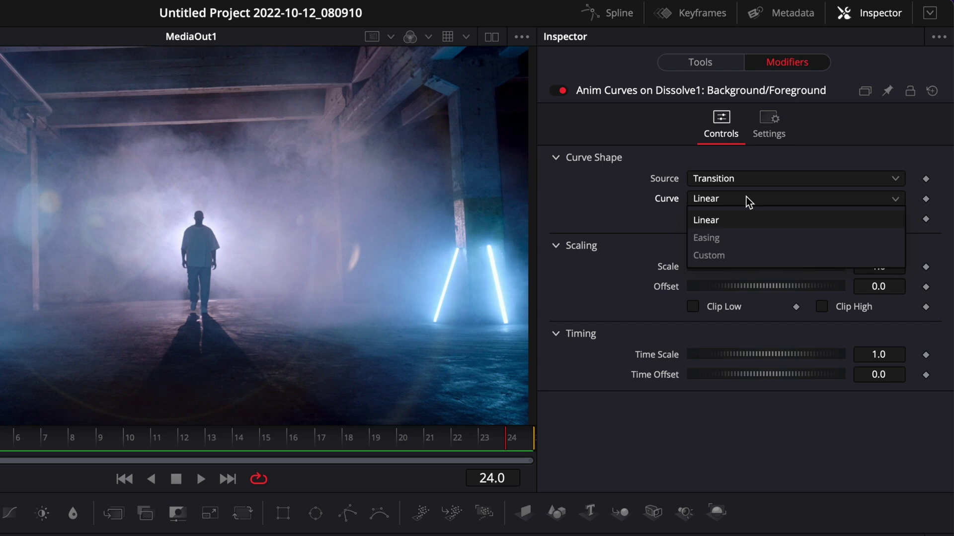
{"action": "left_click", "coordinate": [719, 256]}
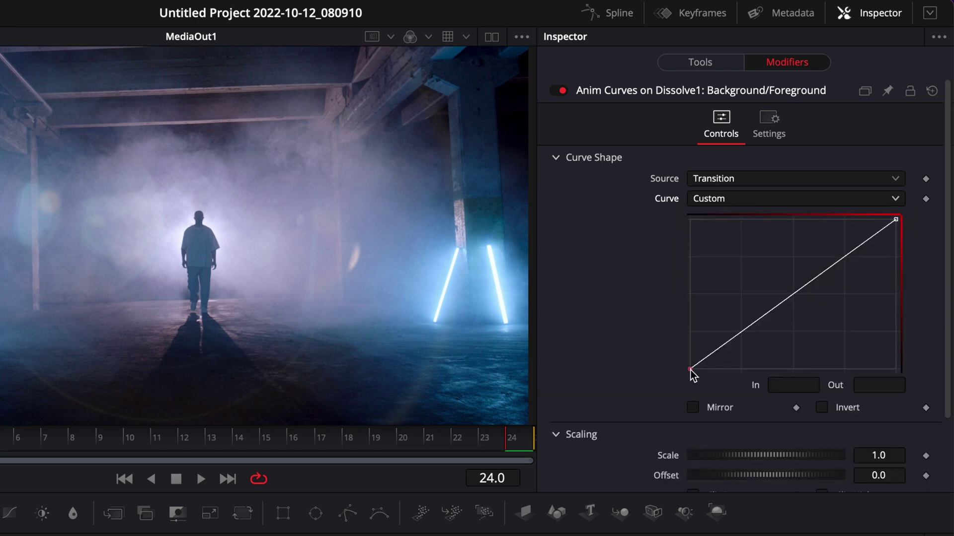
{"action": "left_click", "coordinate": [690, 370]}
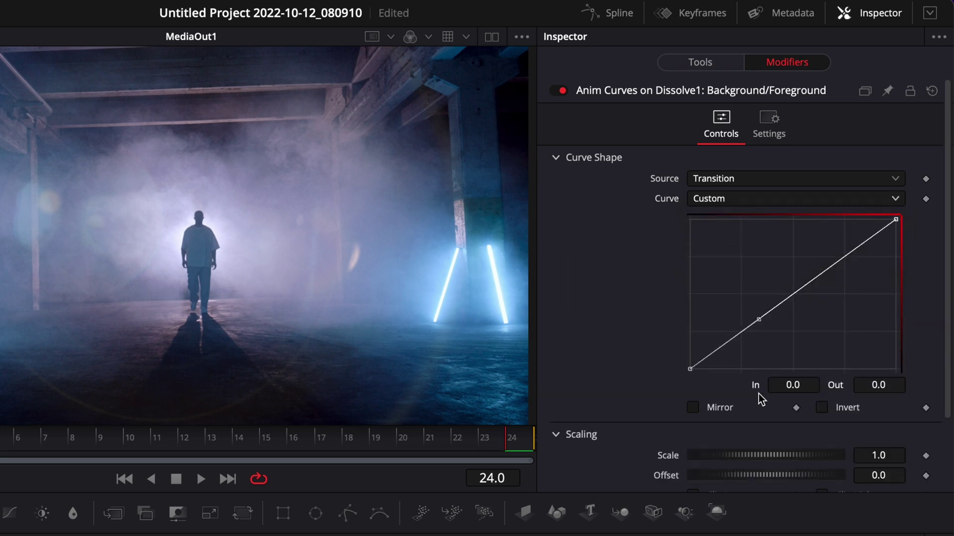
{"action": "left_click", "coordinate": [806, 387]}
{"action": "key", "text": "Tab"}
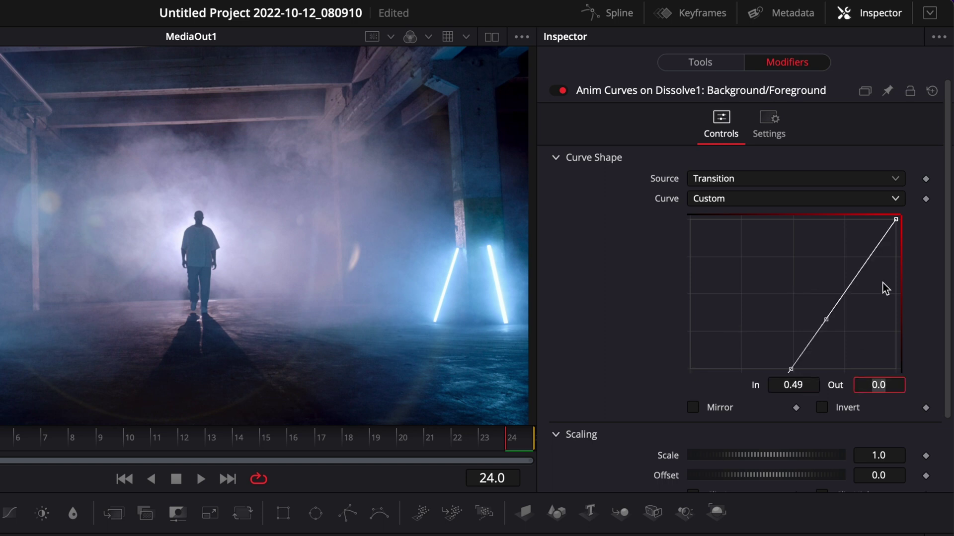
Step: Set the custom dissolve curve's end point In value to 0.5 and check the cut around frames 13 and 14
{"action": "left_click", "coordinate": [895, 220]}
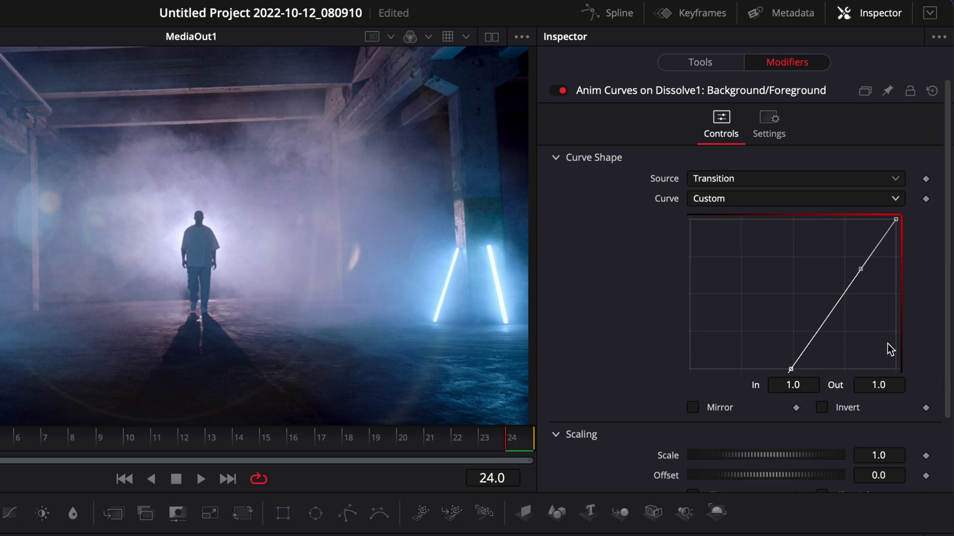
{"action": "left_click", "coordinate": [804, 386]}
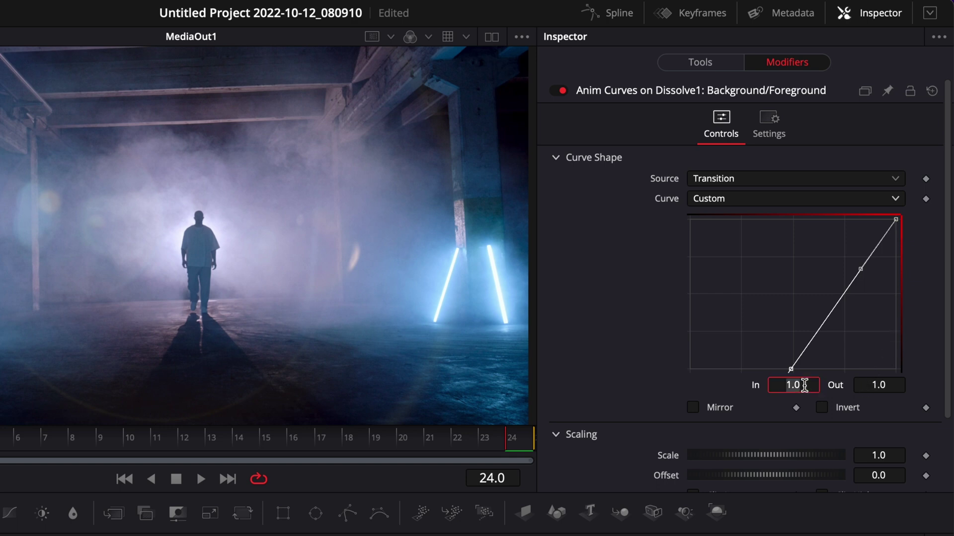
{"action": "type", "text": "0.5"}
{"action": "key", "text": "Tab"}
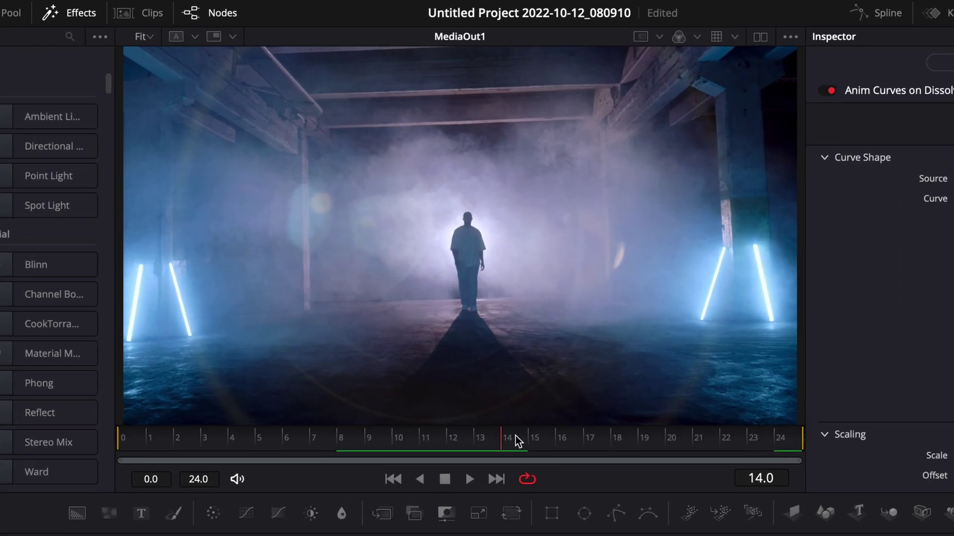
{"action": "left_click_drag", "start_coordinate": [516, 438], "coordinate": [494, 443]}
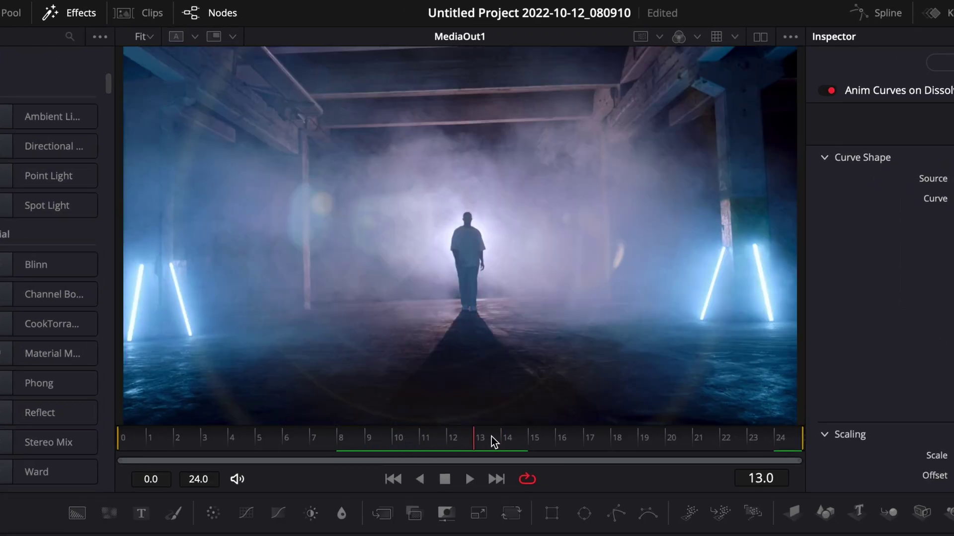
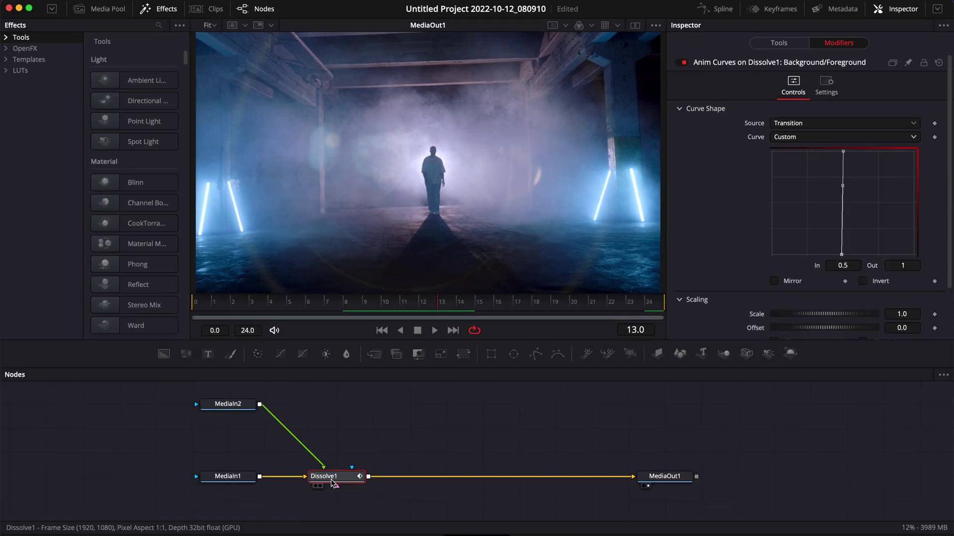
Step: Add a Transform node after Dissolve1, modify its Size with Anim Curves and show that modifier's controls
{"action": "type", "text": "trans"}
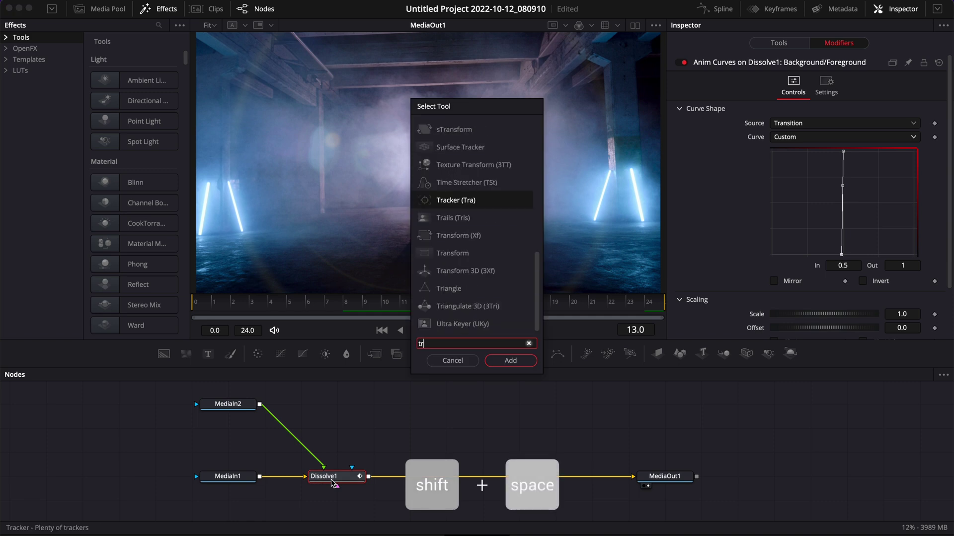
{"action": "key", "text": "Return"}
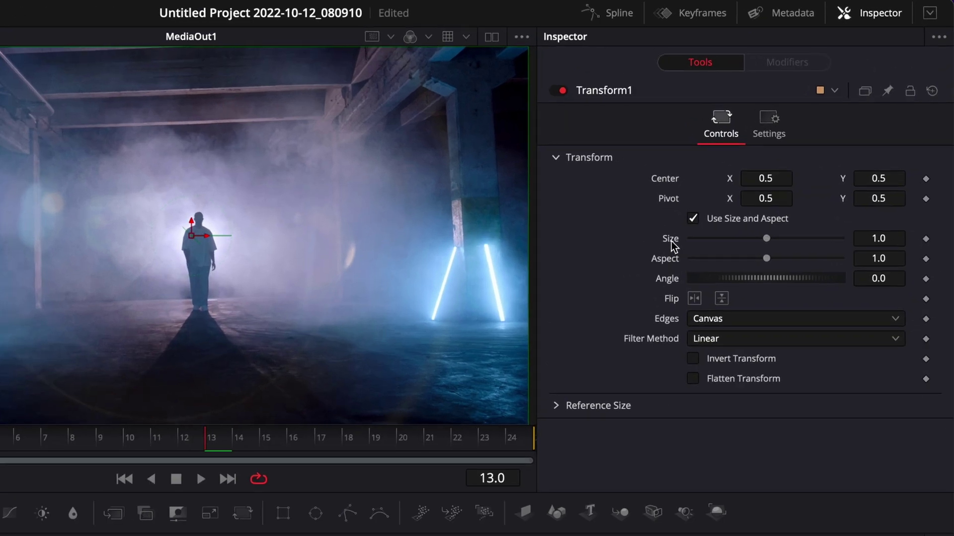
{"action": "right_click", "coordinate": [759, 168]}
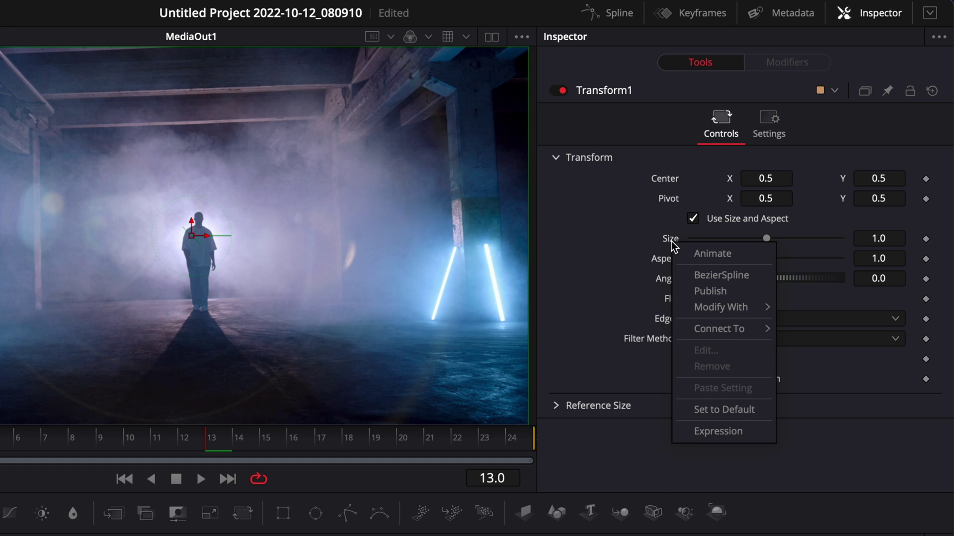
{"action": "mouse_move", "coordinate": [753, 310]}
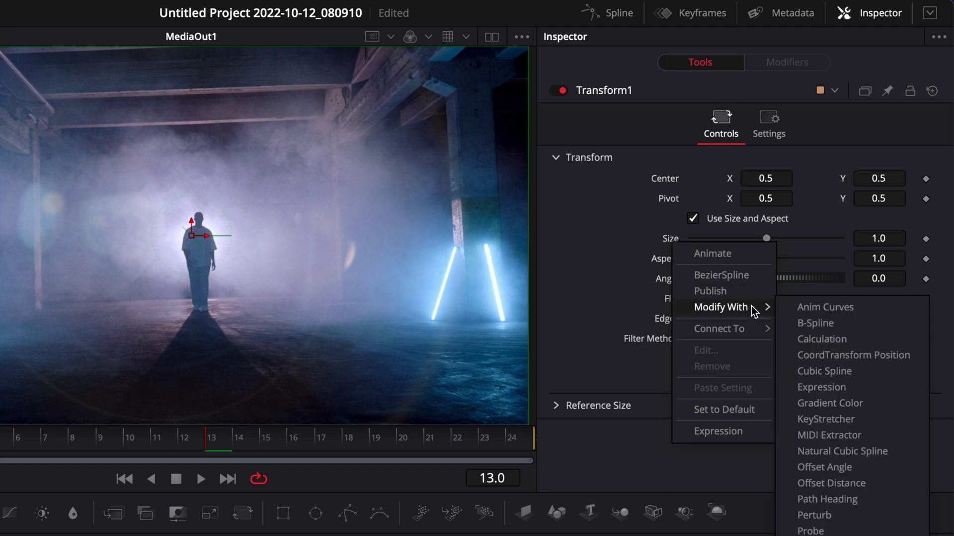
{"action": "left_click", "coordinate": [827, 309]}
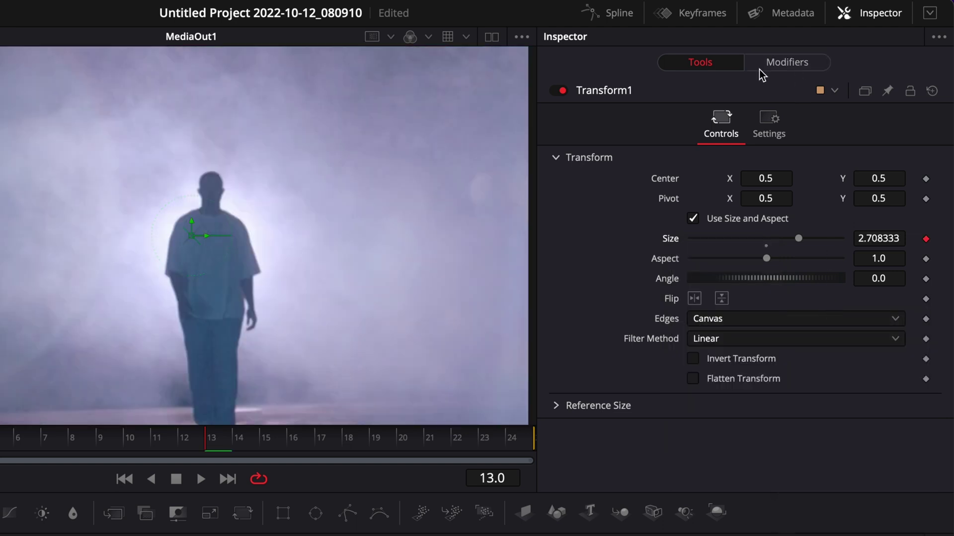
{"action": "left_click", "coordinate": [787, 63]}
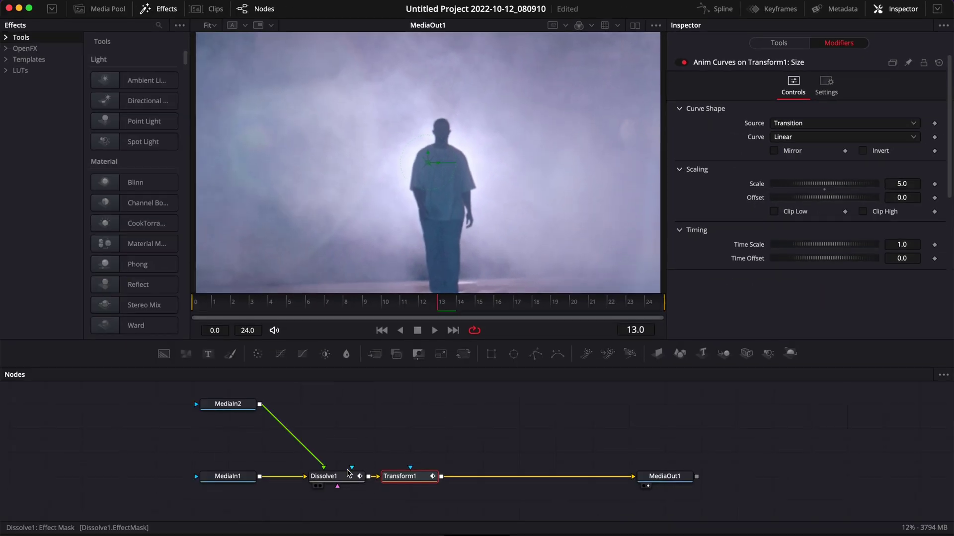
Step: Set the Size modifier's Offset to 1 and scrub the transition from frame 0 to 24
{"action": "left_click", "coordinate": [196, 303]}
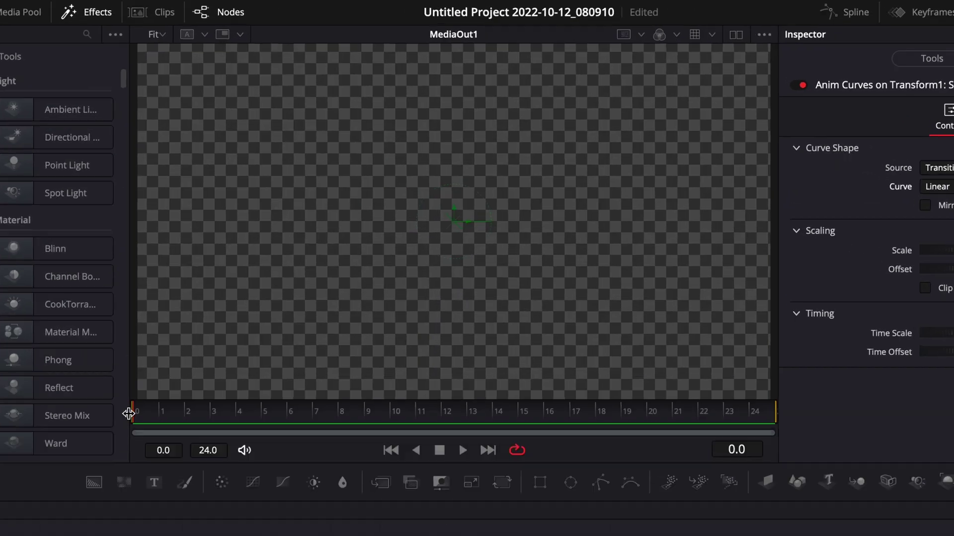
{"action": "left_click_drag", "start_coordinate": [141, 445], "coordinate": [117, 457]}
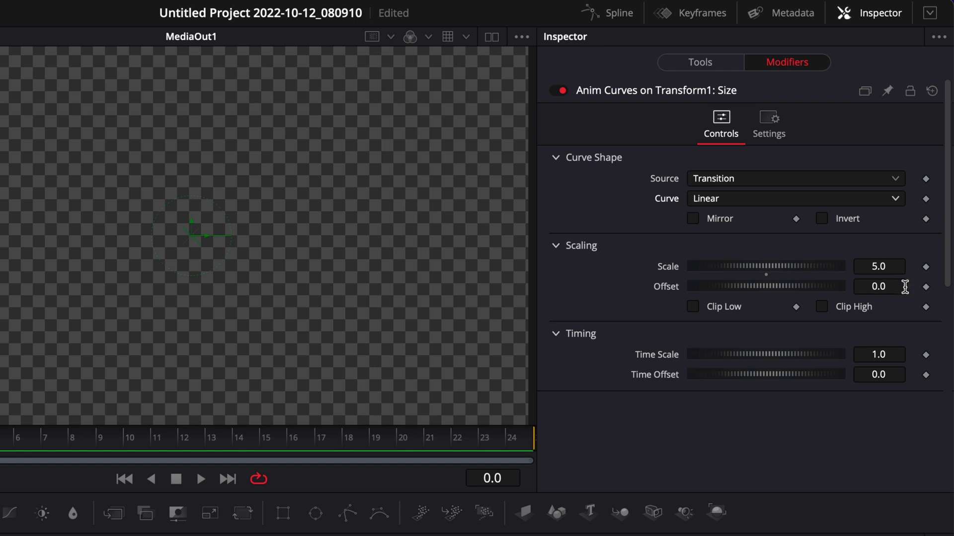
{"action": "left_click", "coordinate": [889, 287]}
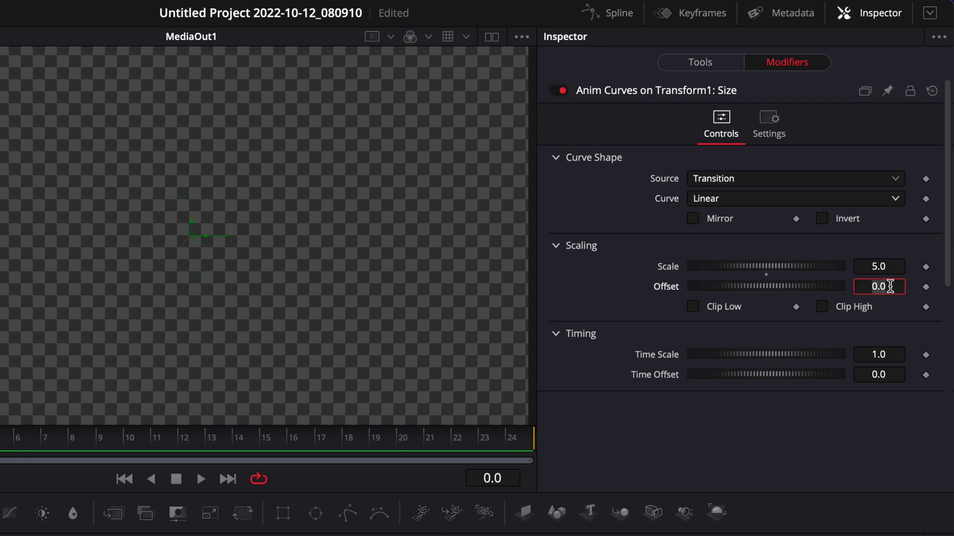
{"action": "type", "text": "1"}
{"action": "key", "text": "Return"}
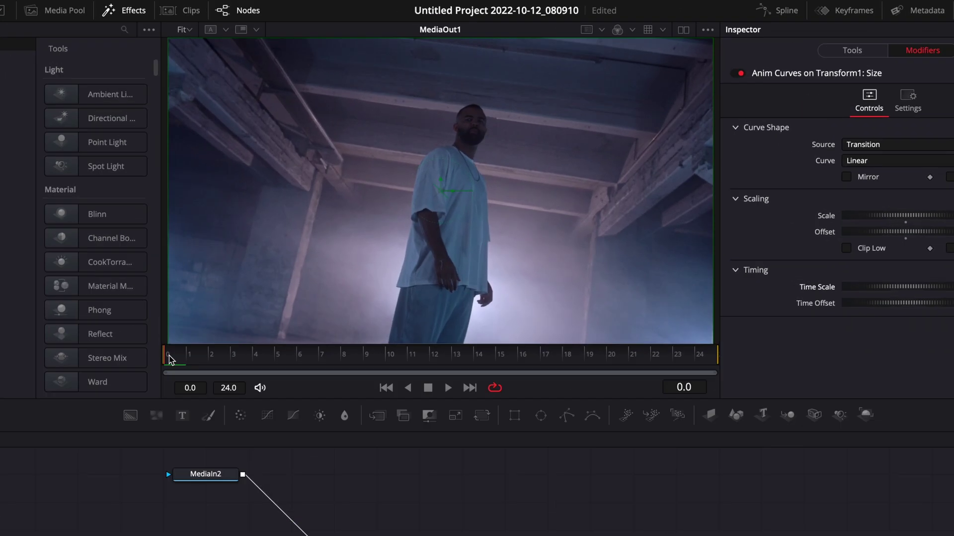
{"action": "left_click_drag", "start_coordinate": [169, 359], "coordinate": [727, 353]}
{"action": "left_click_drag", "start_coordinate": [170, 440], "coordinate": [804, 447]}
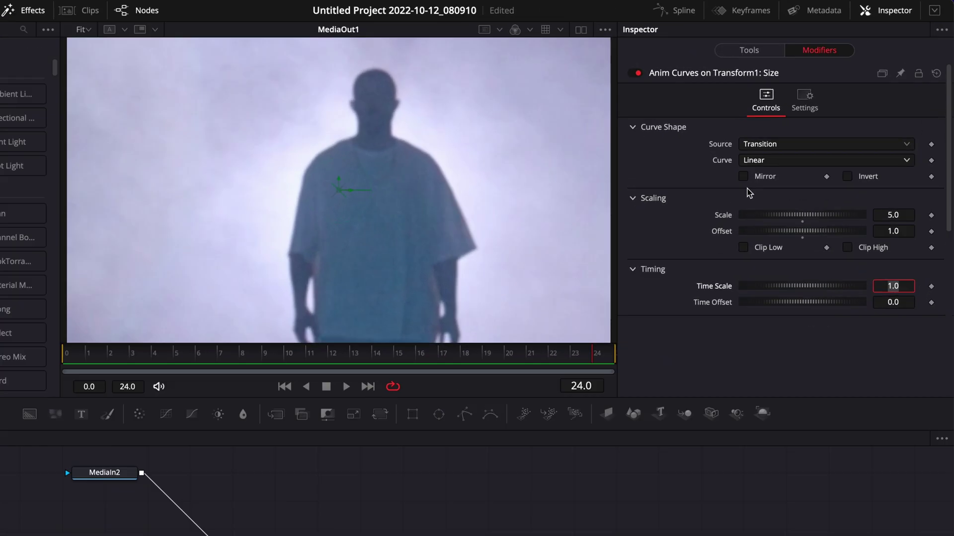
Step: Enable Mirror on the Size modifier's curve and scrub through the transition to check the zoom in and out
{"action": "left_click", "coordinate": [744, 177]}
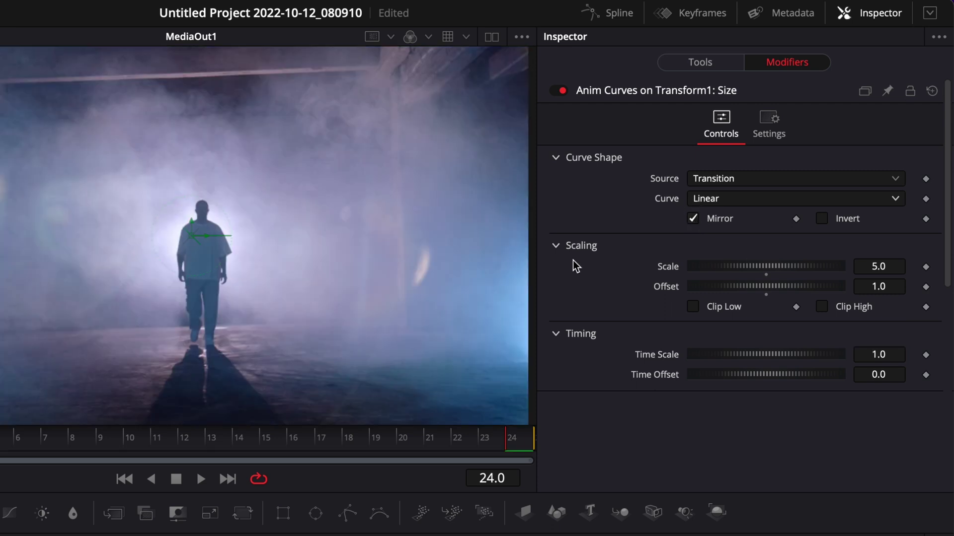
{"action": "key", "text": "Home"}
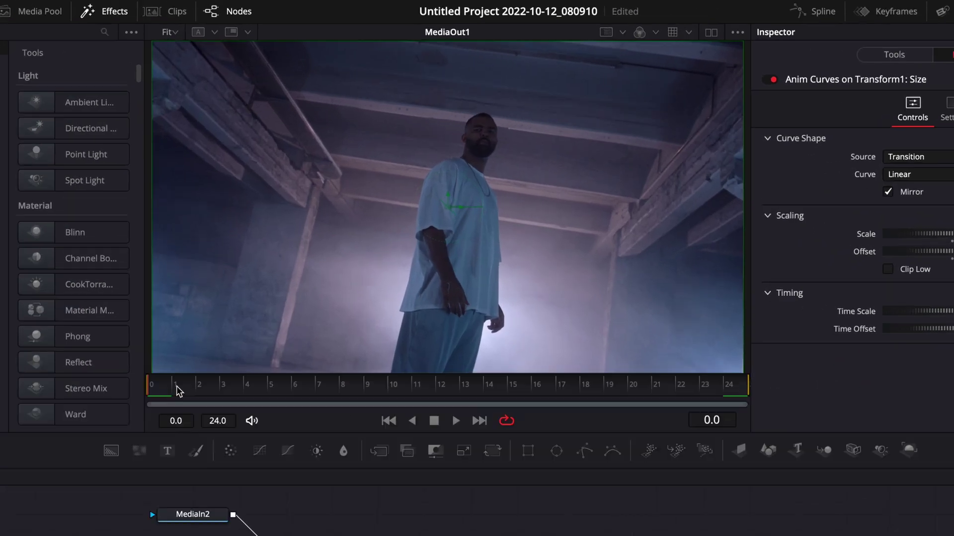
{"action": "left_click_drag", "start_coordinate": [177, 390], "coordinate": [451, 397]}
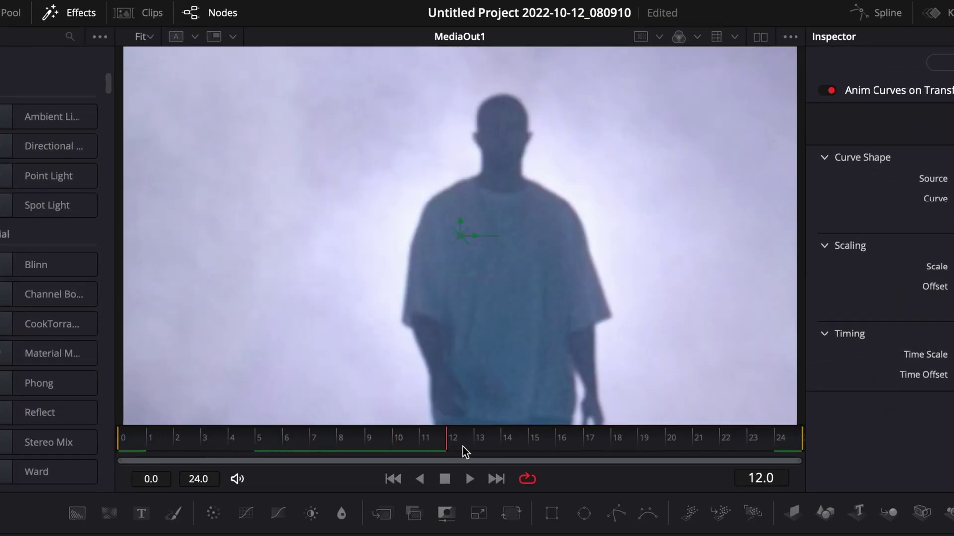
{"action": "left_click_drag", "start_coordinate": [466, 452], "coordinate": [793, 440]}
{"action": "left_click_drag", "start_coordinate": [492, 459], "coordinate": [424, 444]}
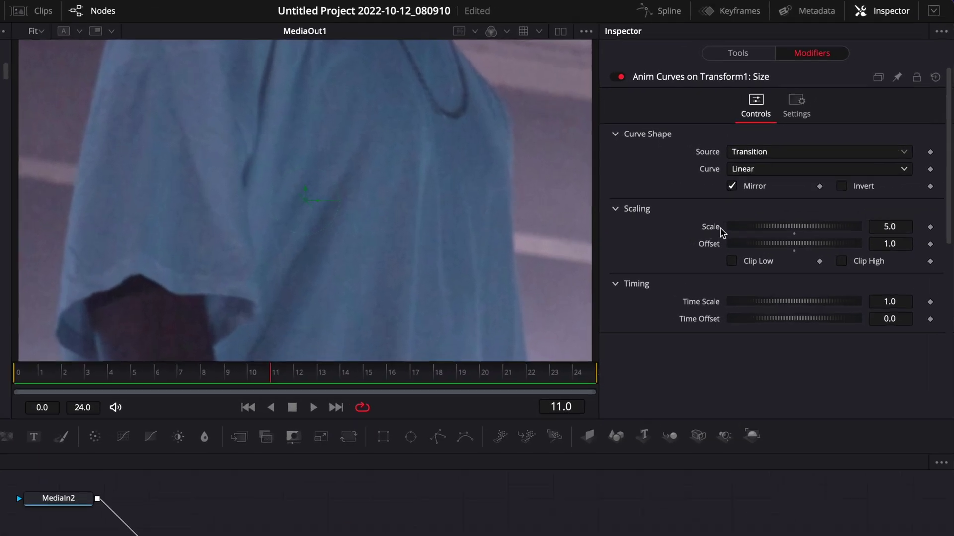
Step: Set the Size modifier's Scale to 0.5 and play the transition back
{"action": "left_click_drag", "start_coordinate": [843, 231], "coordinate": [751, 231]}
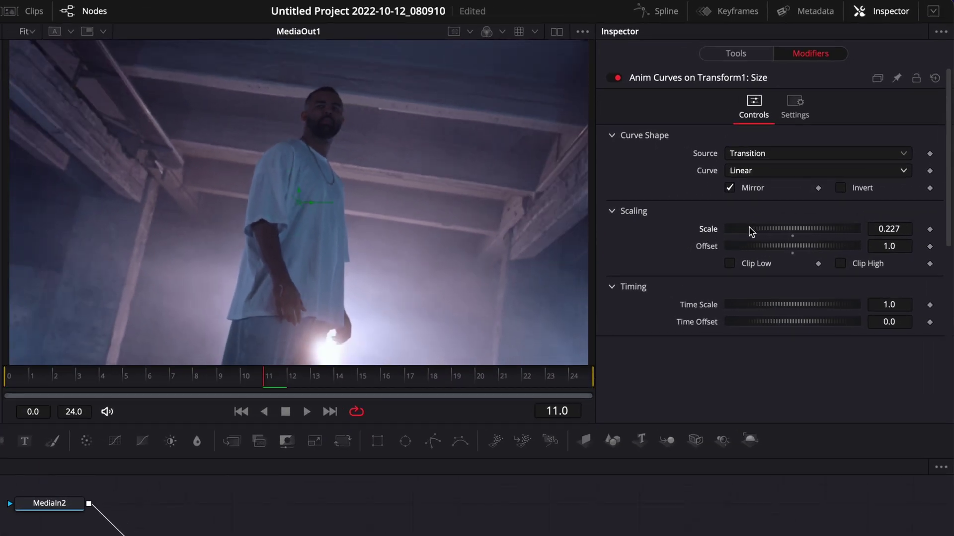
{"action": "left_click", "coordinate": [903, 227]}
{"action": "type", "text": "0"}
{"action": "key", "text": "Tab"}
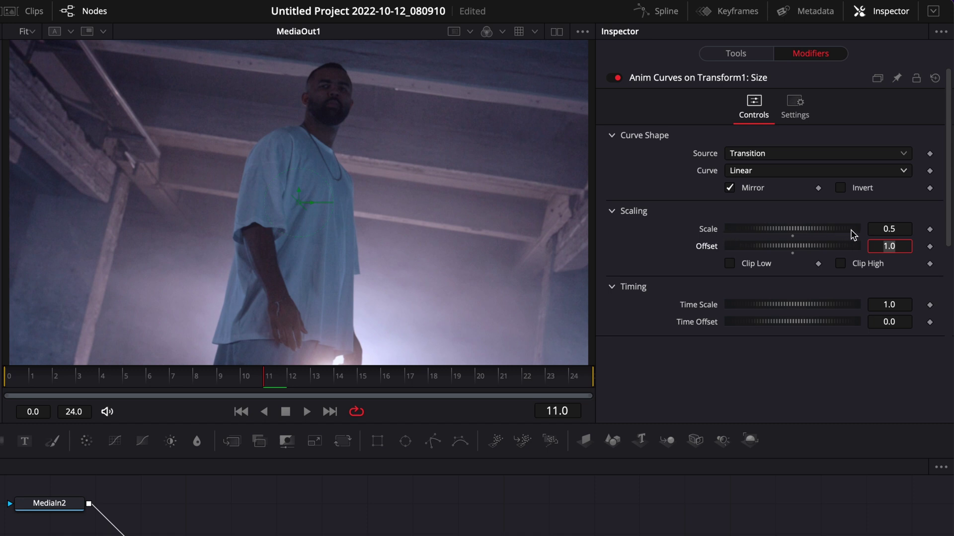
{"action": "key", "text": "space"}
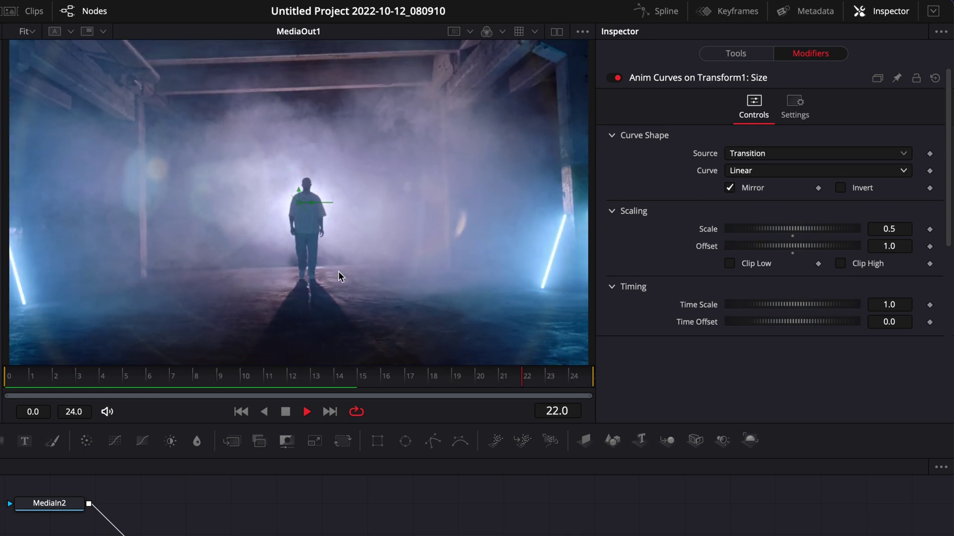
{"action": "key", "text": "space"}
Step: Change the Size modifier's curve to Easing and look over the available In and Out easing types
{"action": "left_click", "coordinate": [790, 171]}
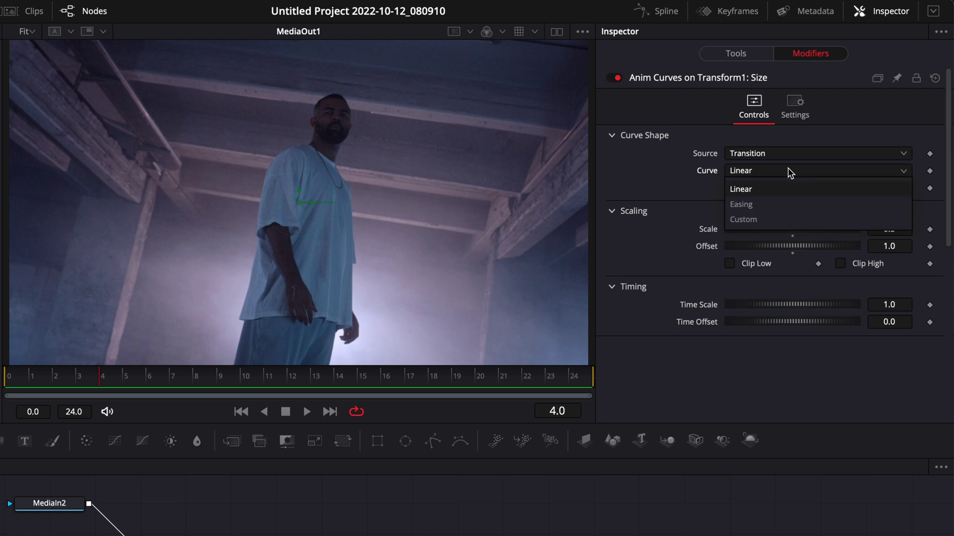
{"action": "left_click", "coordinate": [758, 219]}
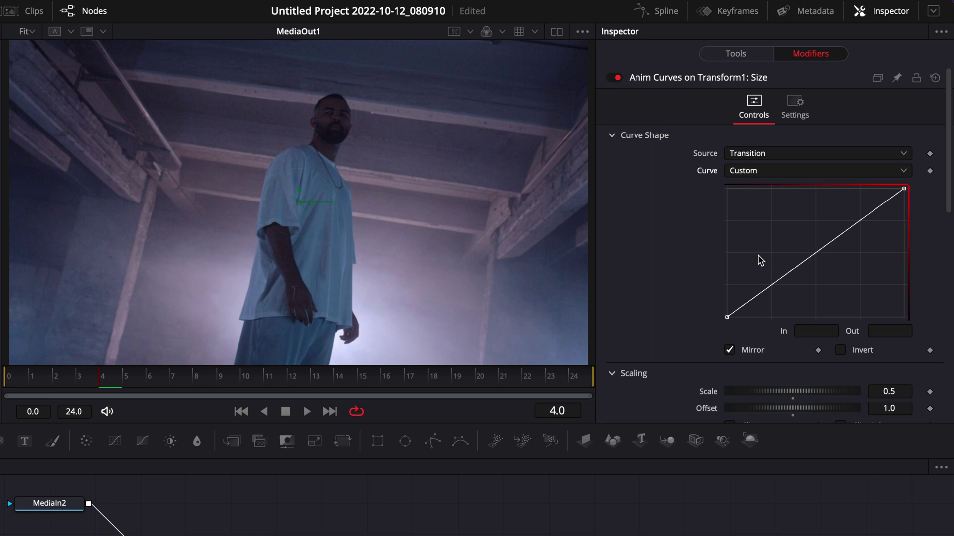
{"action": "left_click", "coordinate": [785, 173]}
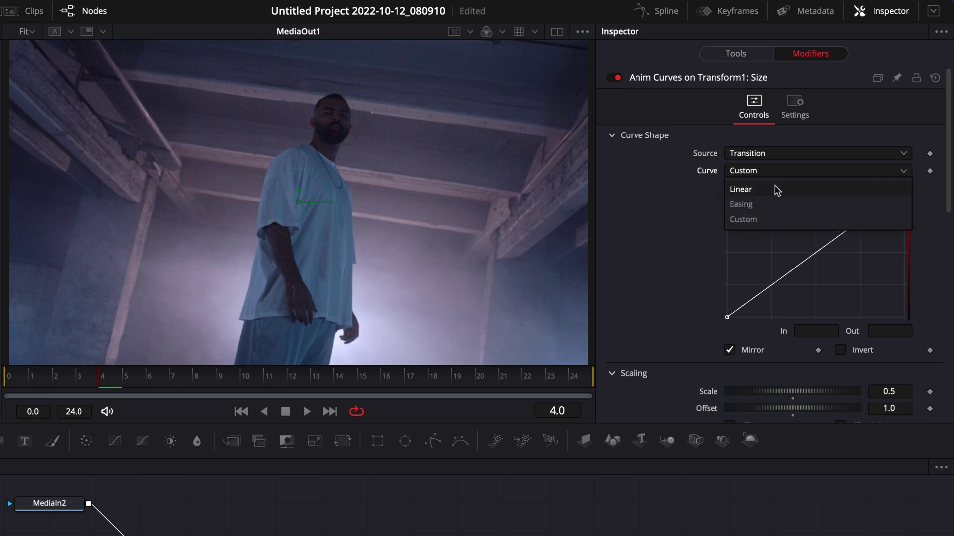
{"action": "left_click", "coordinate": [770, 209]}
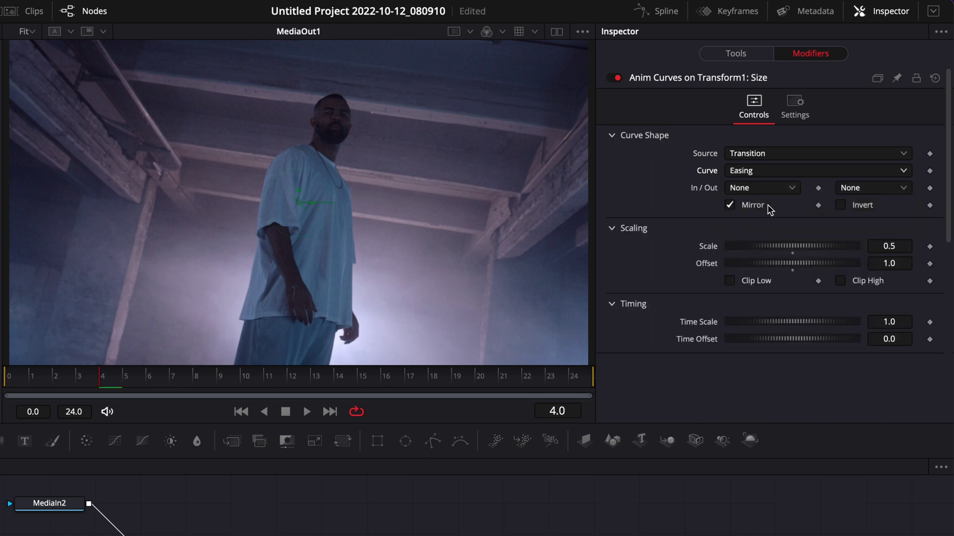
{"action": "left_click", "coordinate": [793, 189]}
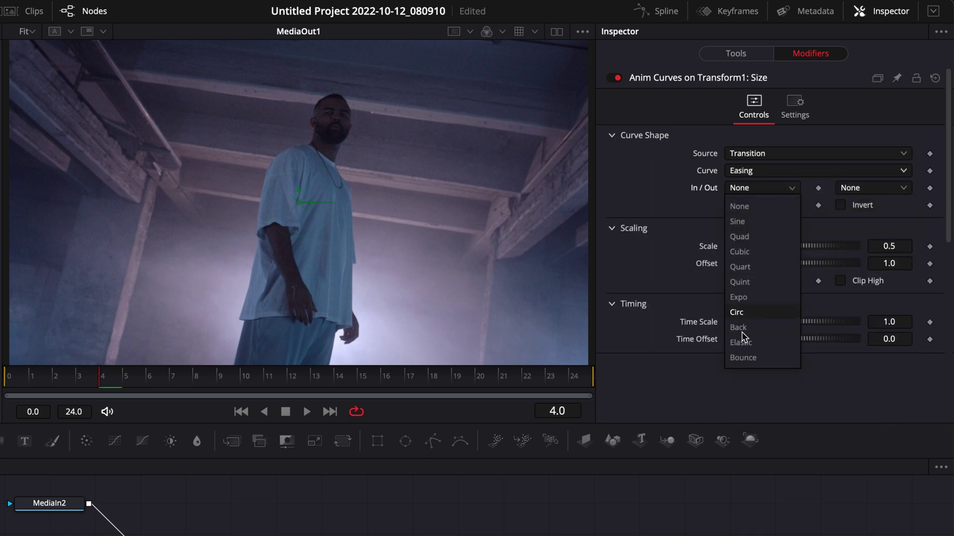
{"action": "left_click", "coordinate": [865, 187]}
{"action": "left_click", "coordinate": [866, 187]}
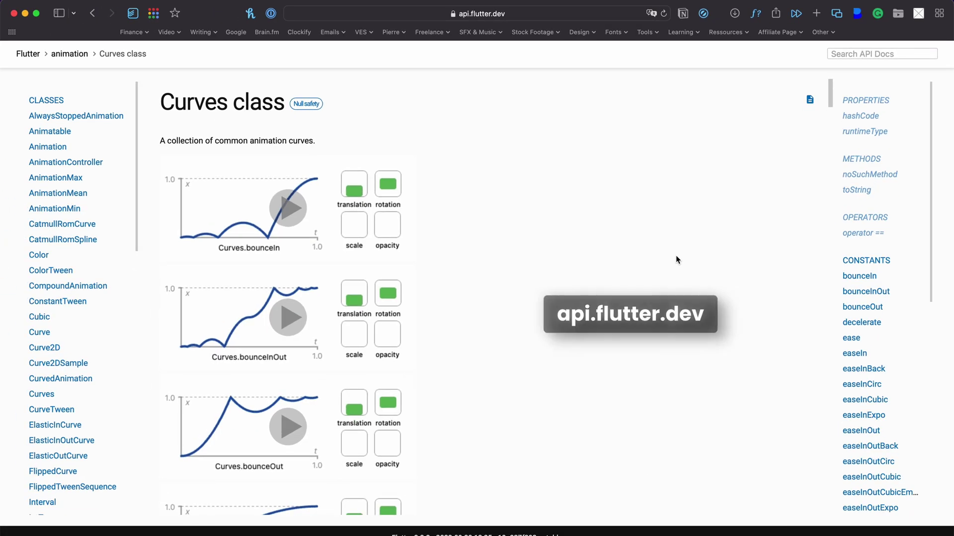
Step: Switch to the browser, examine the animation curves on Flutter's Curves class page and play the easeInSine preview
{"action": "scroll", "coordinate": [341, 254], "scroll_direction": "down", "scroll_amount": 1}
{"action": "scroll", "coordinate": [342, 255], "scroll_direction": "down", "scroll_amount": 10}
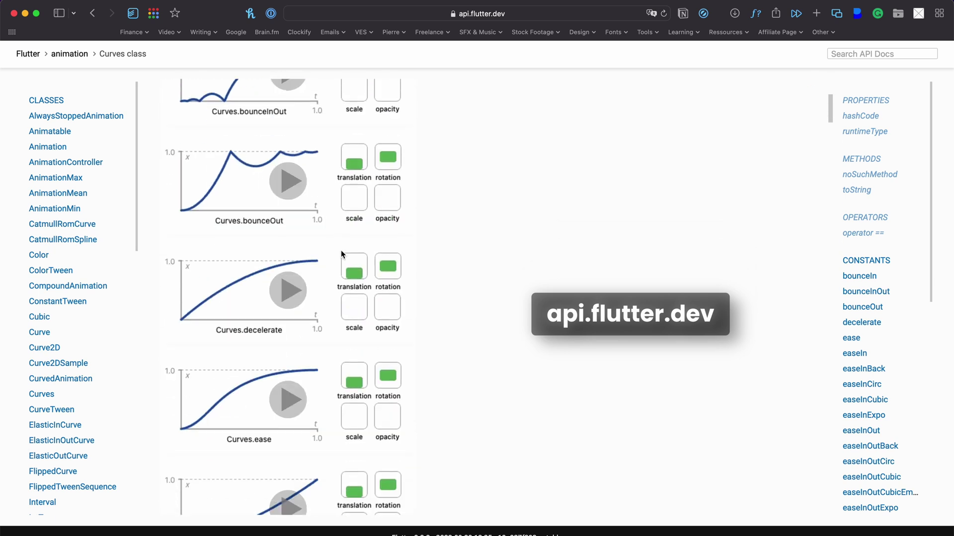
{"action": "scroll", "coordinate": [277, 199], "scroll_direction": "up", "scroll_amount": 2}
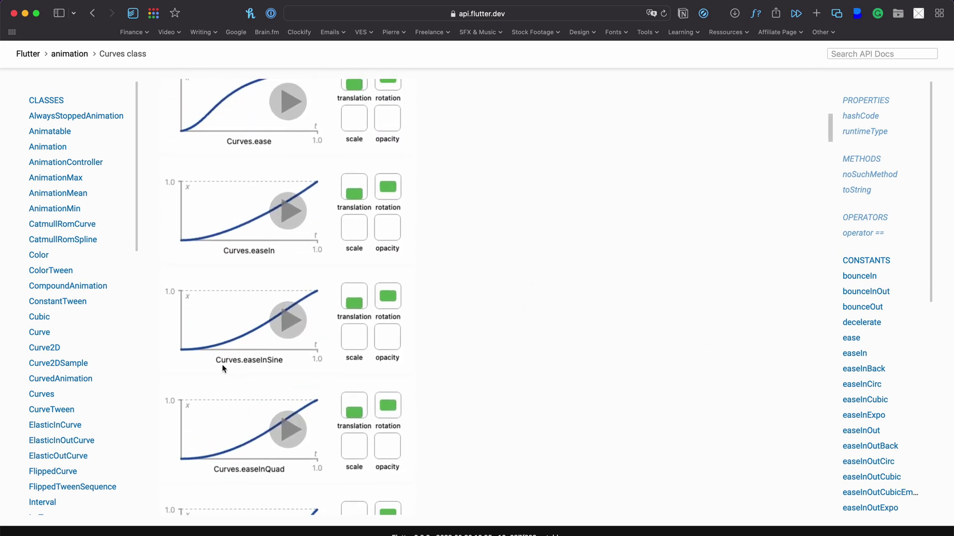
{"action": "left_click", "coordinate": [285, 321]}
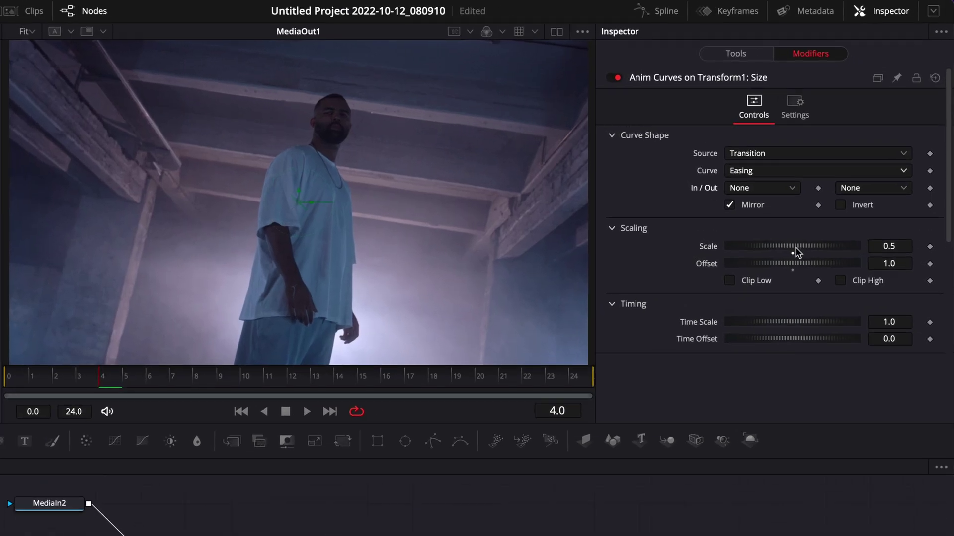
Step: Back in DaVinci Resolve, set both the In and Out easing of the Size modifier to Sine and play the transition
{"action": "left_click", "coordinate": [784, 189]}
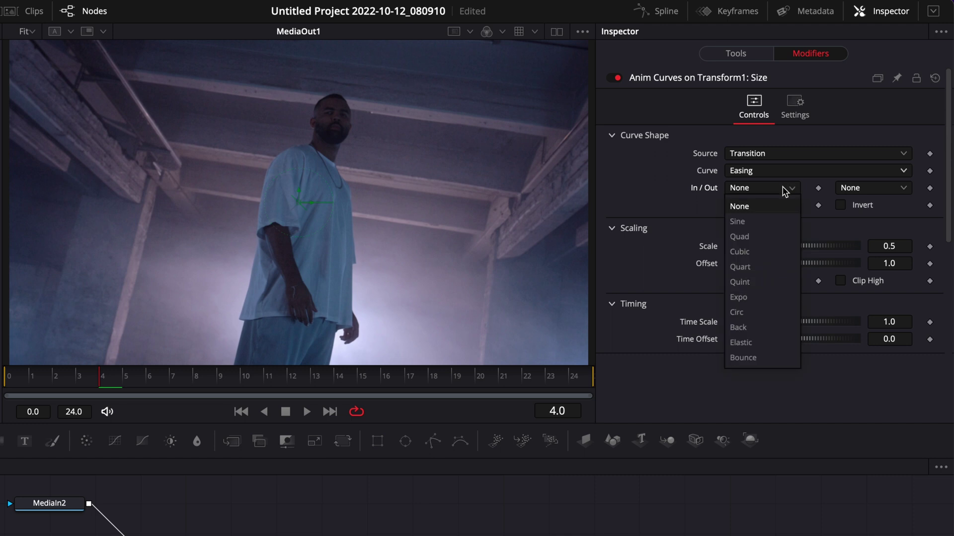
{"action": "left_click", "coordinate": [767, 222]}
{"action": "left_click", "coordinate": [879, 189]}
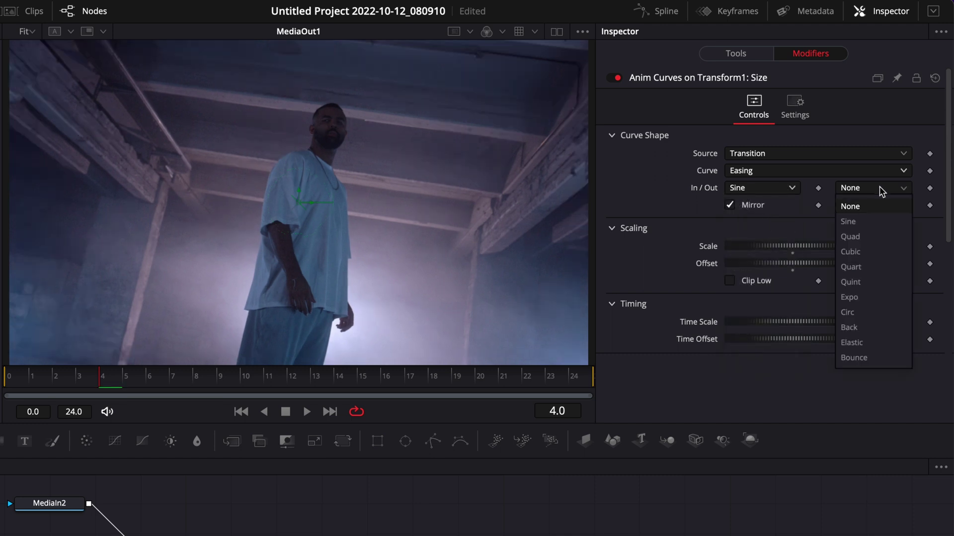
{"action": "left_click", "coordinate": [868, 222]}
{"action": "key", "text": "space"}
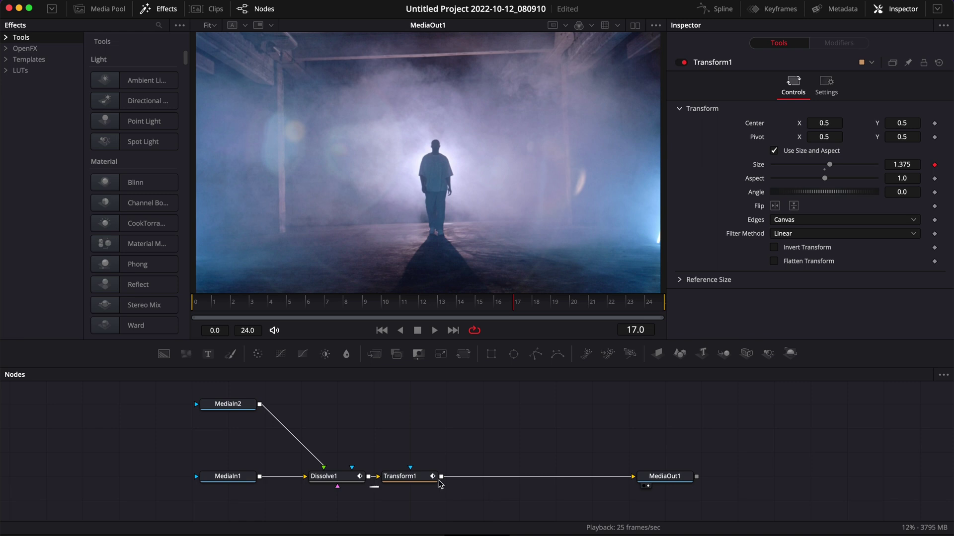
Step: Add a Camera Shake (CShk) node directly after Transform1
{"action": "left_click", "coordinate": [405, 476]}
{"action": "key", "text": "shift+space"}
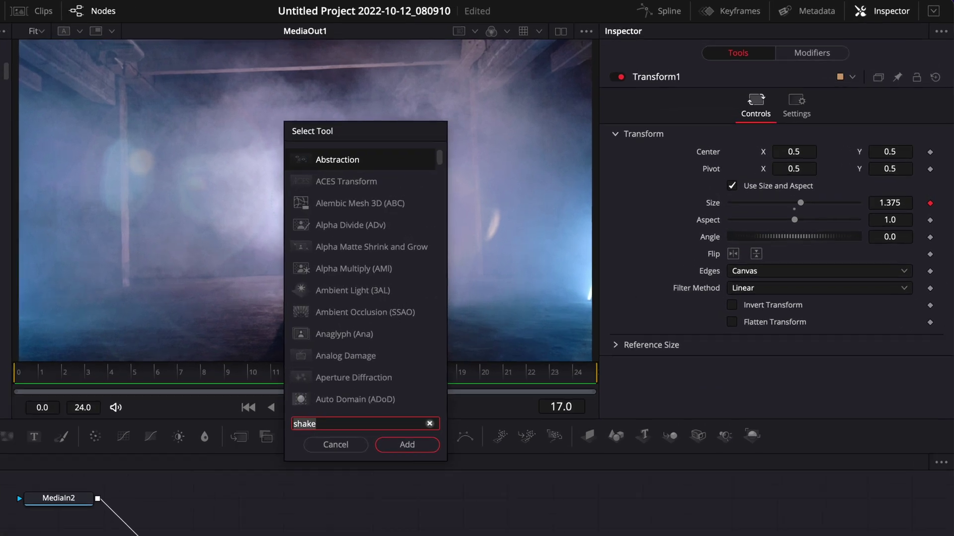
{"action": "type", "text": "shake"}
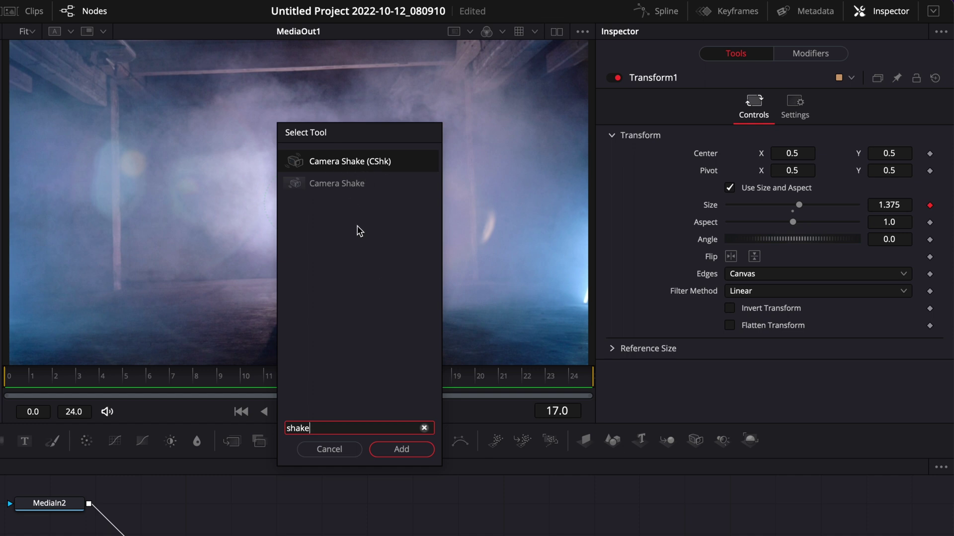
{"action": "left_click", "coordinate": [400, 447]}
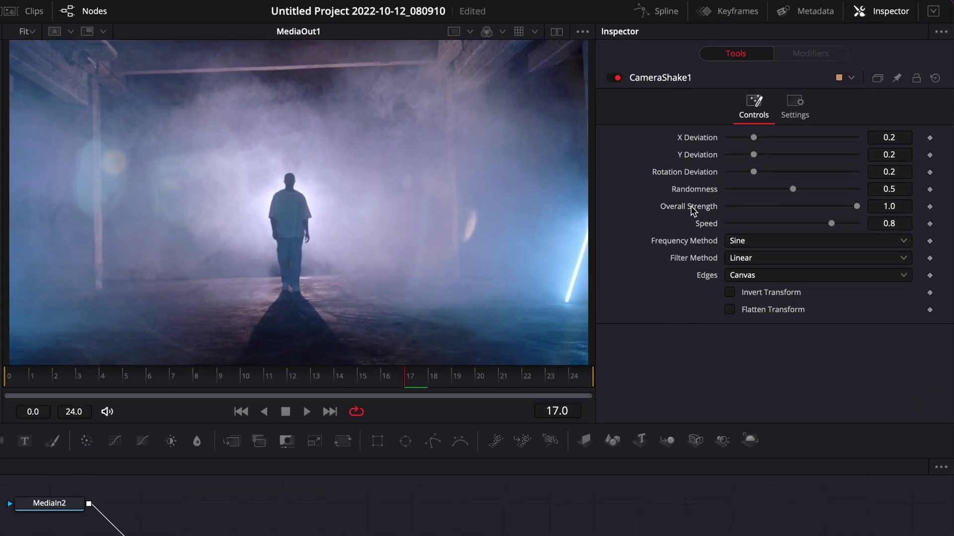
Step: Modify the camera shake's Overall Strength with Anim Curves, show the modifier's settings and scrub through the transition
{"action": "right_click", "coordinate": [691, 206]}
{"action": "mouse_move", "coordinate": [737, 269]}
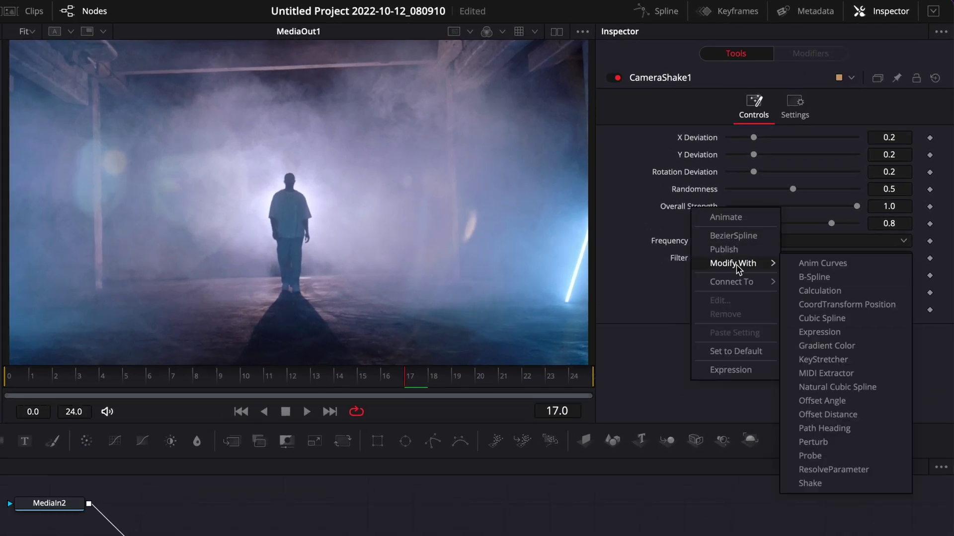
{"action": "left_click", "coordinate": [822, 263]}
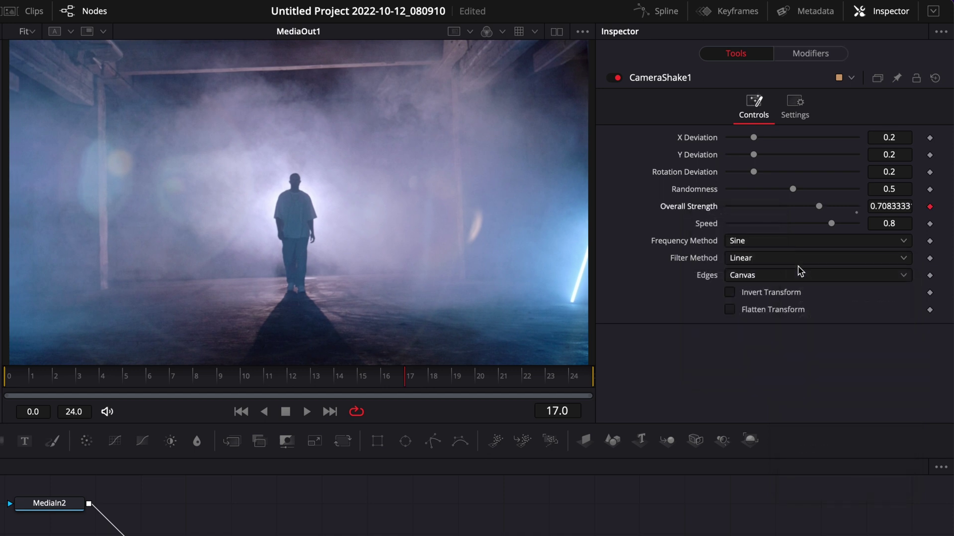
{"action": "left_click", "coordinate": [792, 58]}
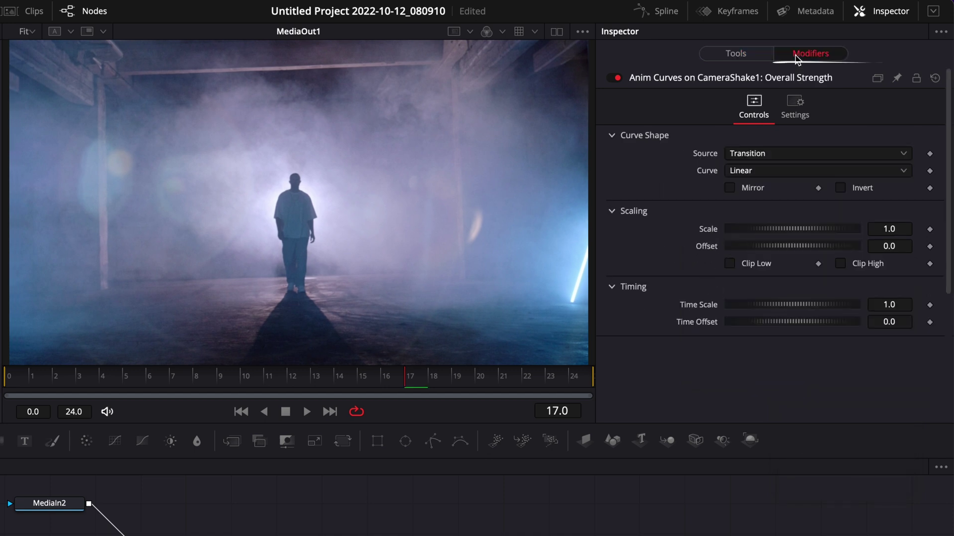
{"action": "left_click_drag", "start_coordinate": [23, 383], "coordinate": [582, 392]}
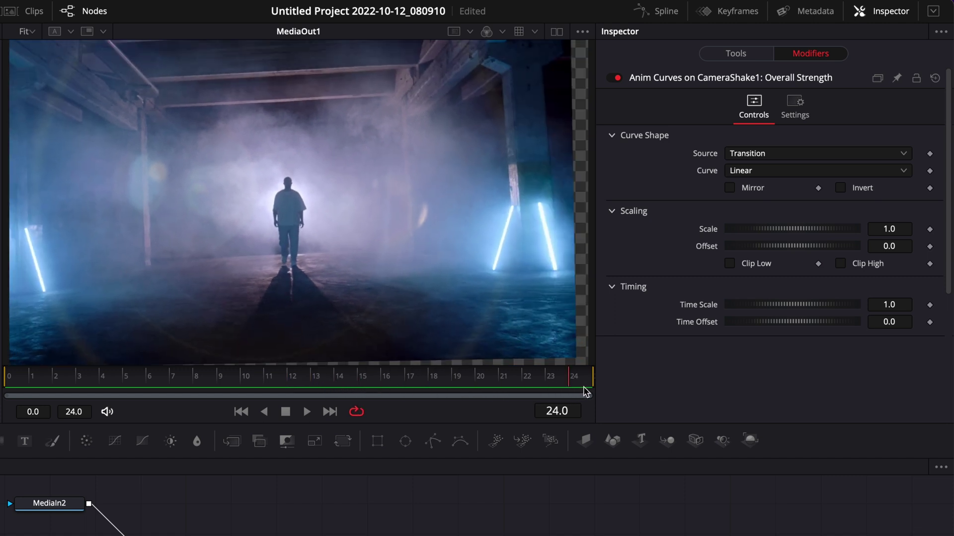
Step: Change the Overall Strength modifier's curve to Custom and add a curve point at In 0.8 and Out 0.2
{"action": "left_click", "coordinate": [748, 172]}
{"action": "left_click", "coordinate": [749, 219]}
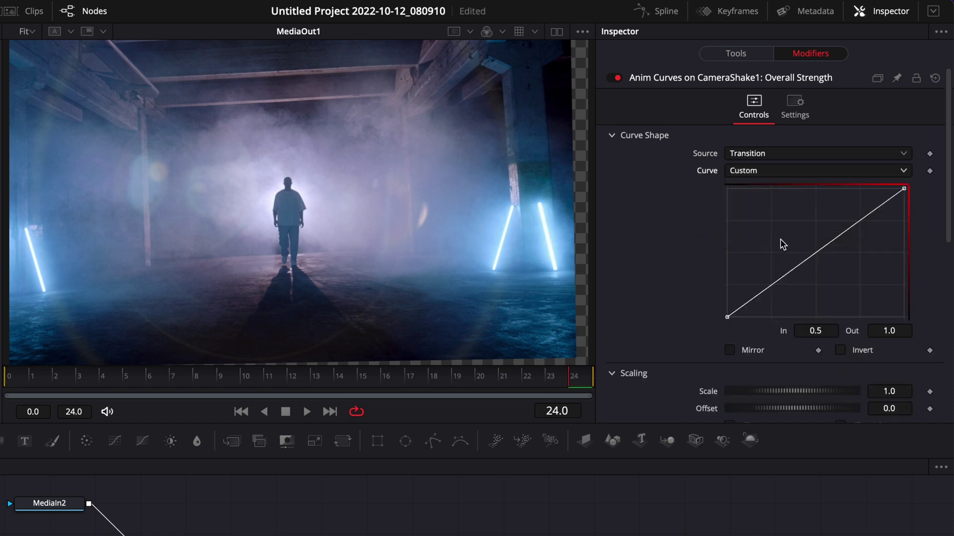
{"action": "left_click", "coordinate": [827, 246]}
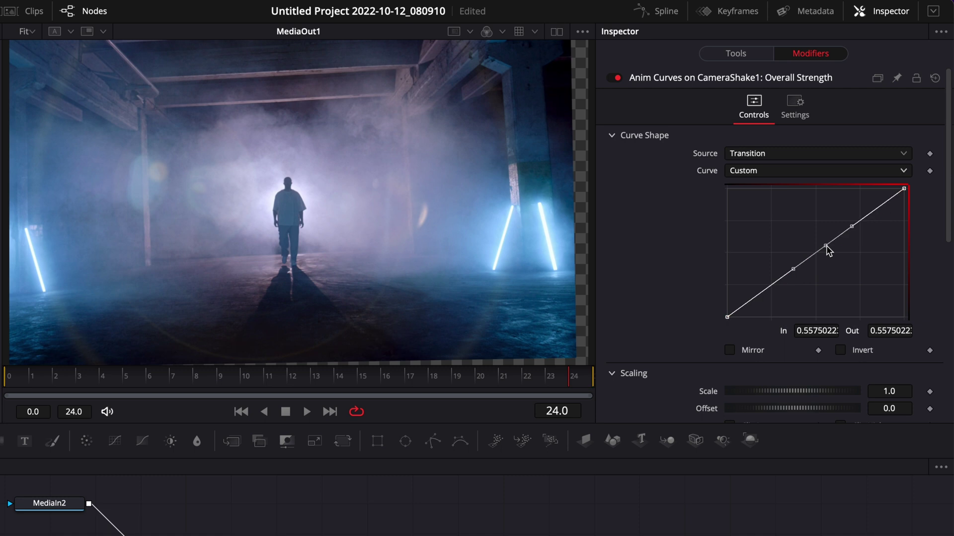
{"action": "left_click", "coordinate": [812, 332]}
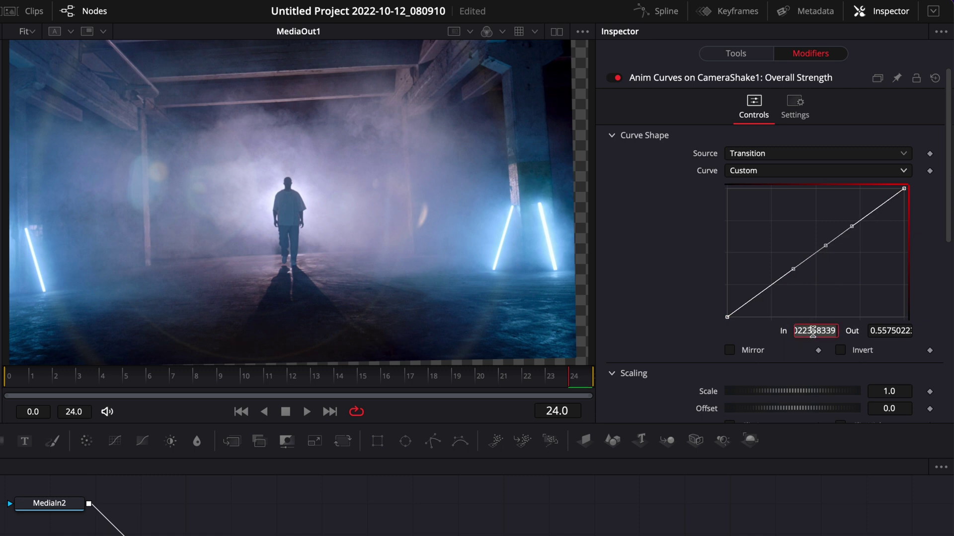
{"action": "type", "text": "0.8"}
{"action": "key", "text": "Tab"}
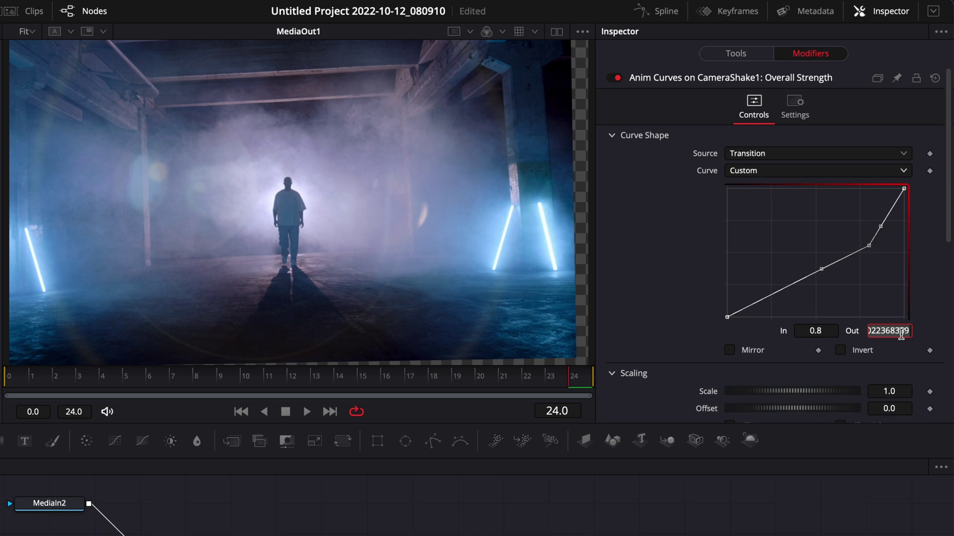
{"action": "type", "text": "0.2"}
{"action": "key", "text": "Tab"}
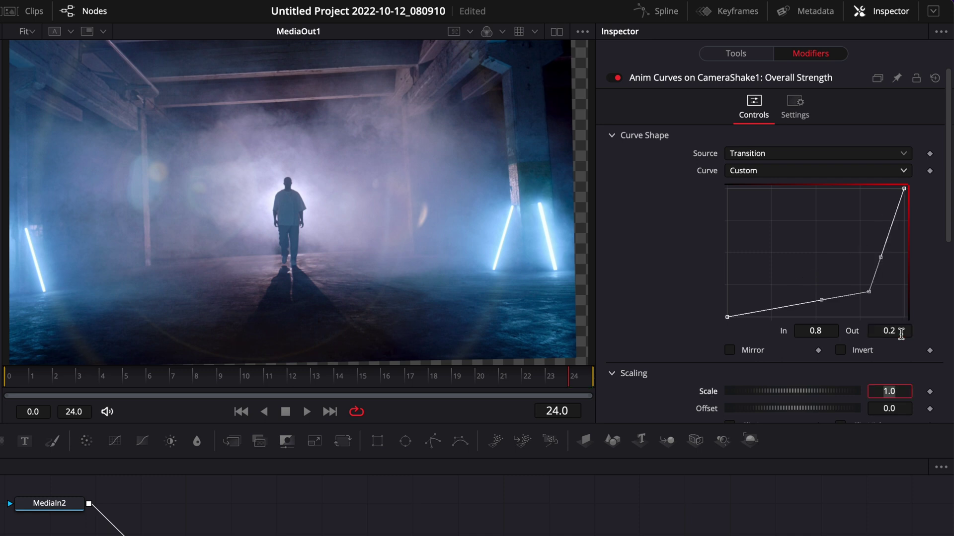
Step: Mirror the Overall Strength curve and play the transition from the start
{"action": "left_click", "coordinate": [729, 351]}
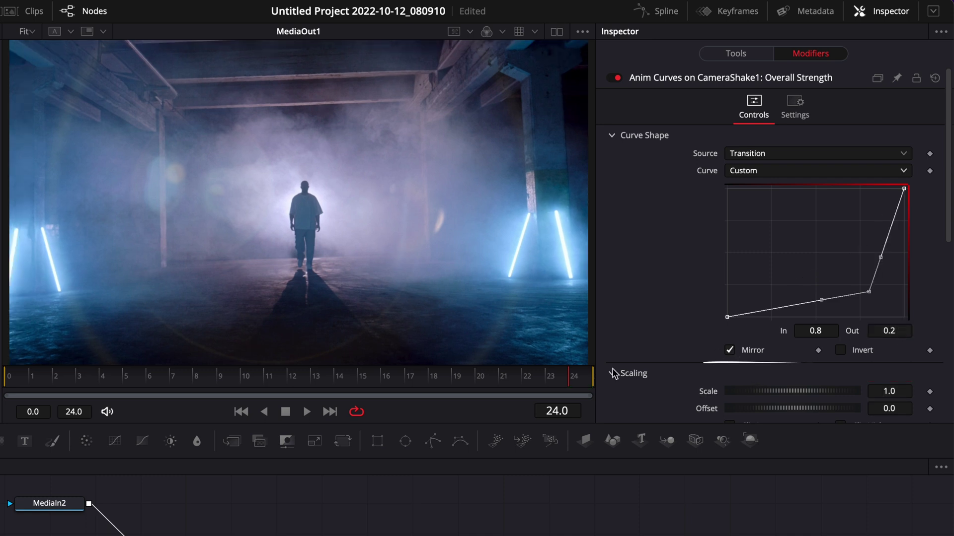
{"action": "left_click", "coordinate": [17, 383]}
{"action": "key", "text": "space"}
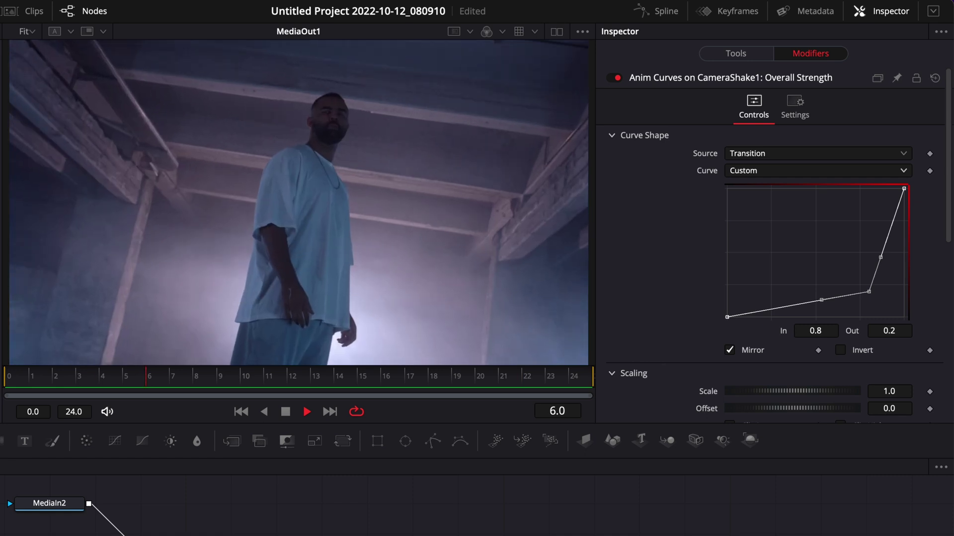
{"action": "key", "text": "space"}
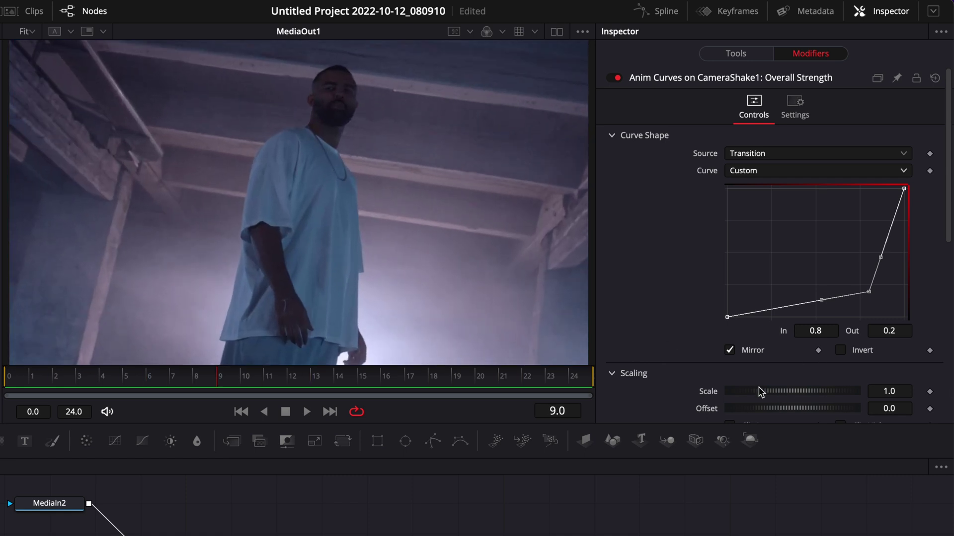
Step: Try a Scale of about 5.2 on the Overall Strength modifier, play the transition and restore the default Scale
{"action": "left_click_drag", "start_coordinate": [764, 394], "coordinate": [873, 404]}
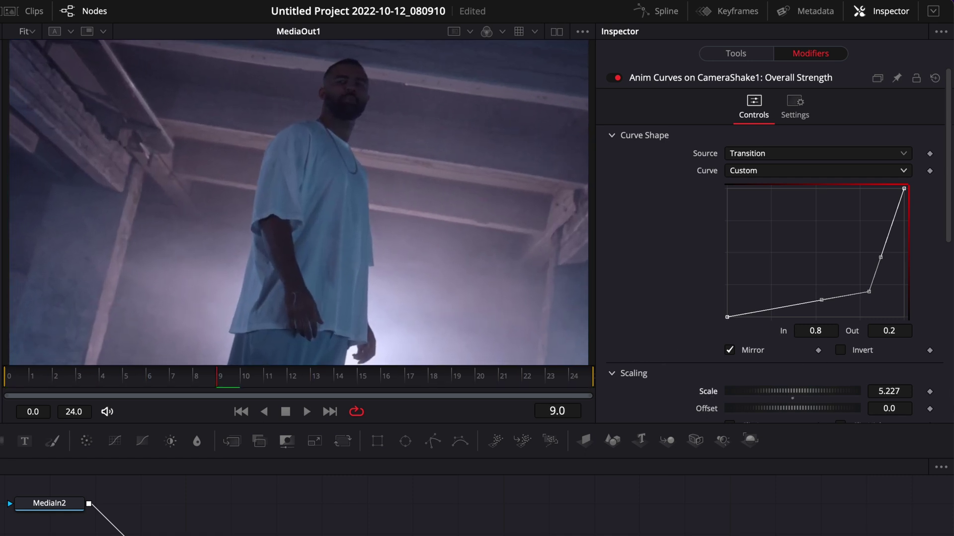
{"action": "left_click", "coordinate": [5, 380]}
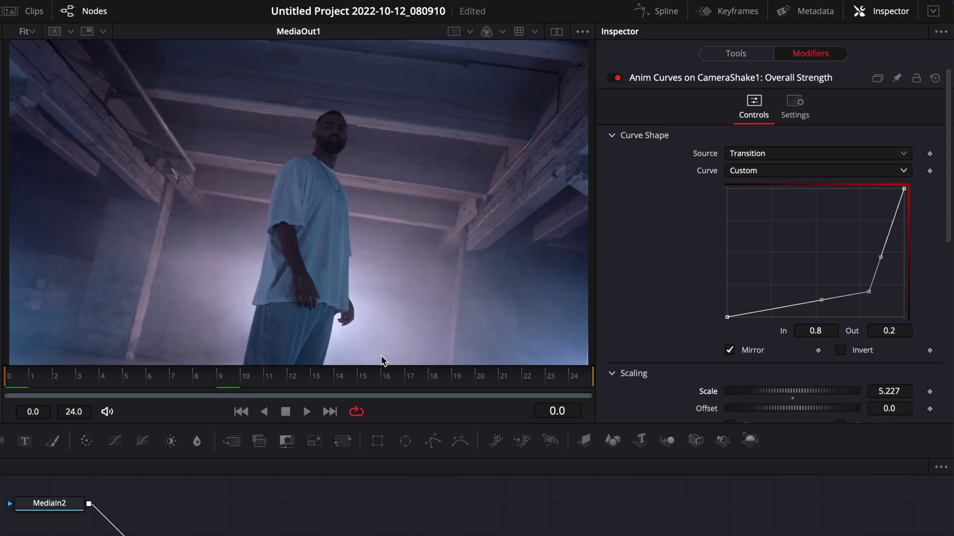
{"action": "key", "text": "space"}
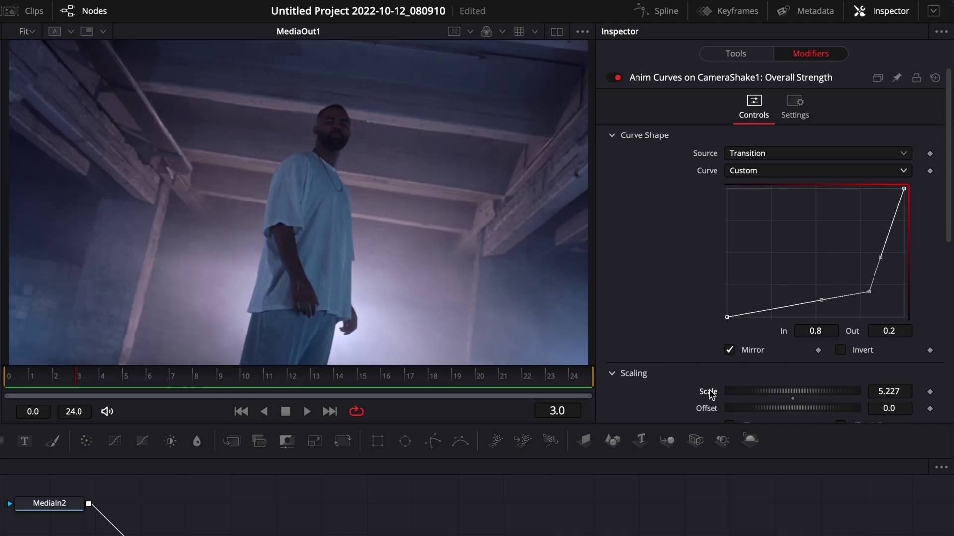
{"action": "double_click", "coordinate": [712, 394]}
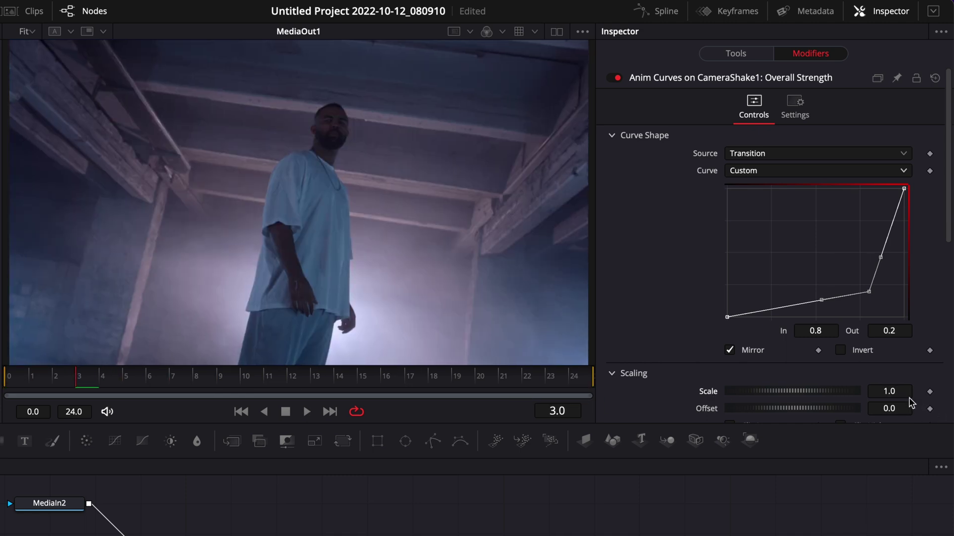
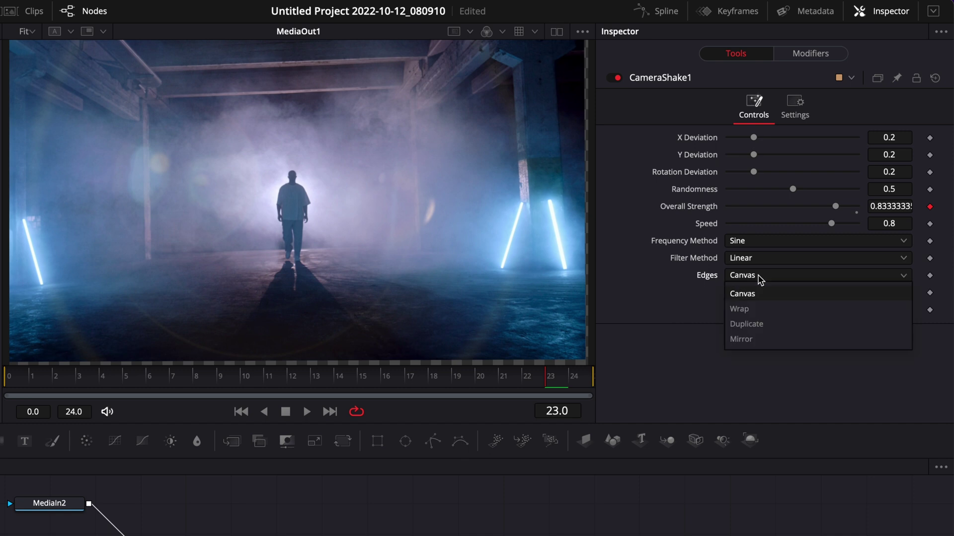
Step: Set the camera shake's Edges to Mirror and scrub through the first half of the transition
{"action": "left_click", "coordinate": [740, 343]}
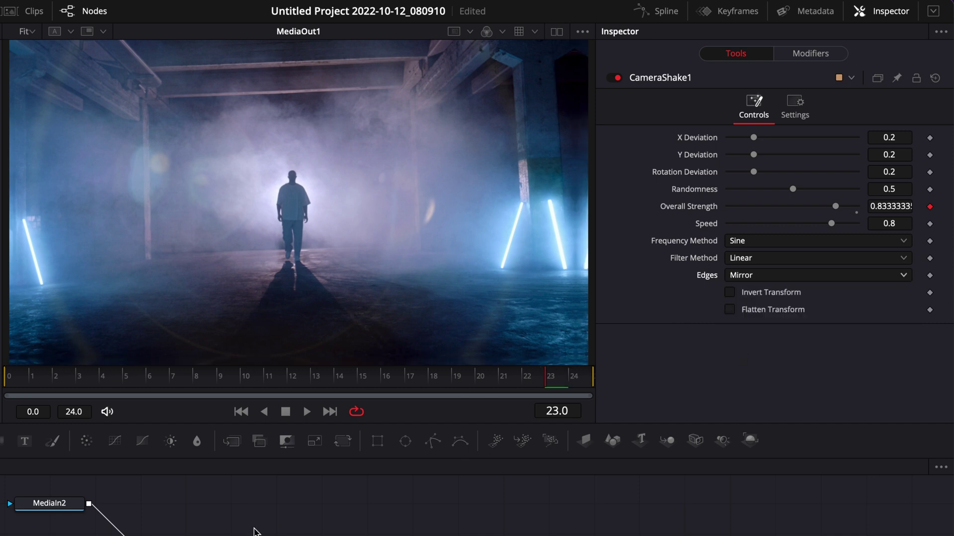
{"action": "left_click_drag", "start_coordinate": [16, 383], "coordinate": [238, 389]}
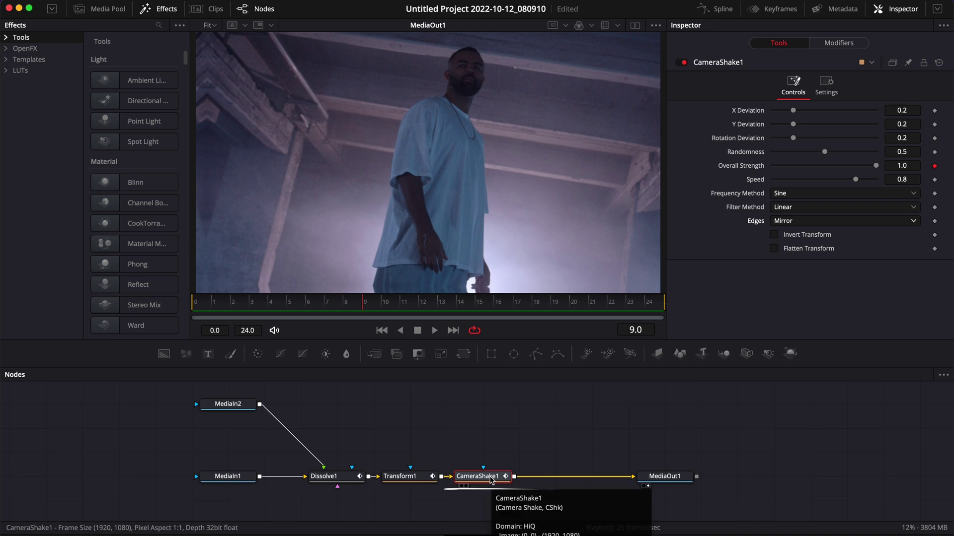
Step: Add the Directional Blur without the DrBl suffix after CameraShake1 and set its Blur Angle to 0
{"action": "key", "text": "shift+space"}
{"action": "type", "text": "direc"}
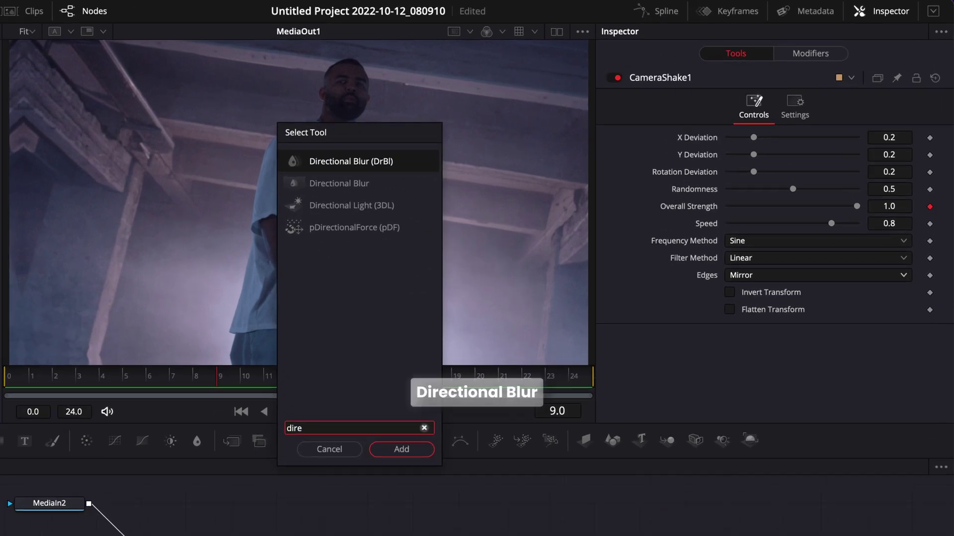
{"action": "left_click", "coordinate": [361, 186]}
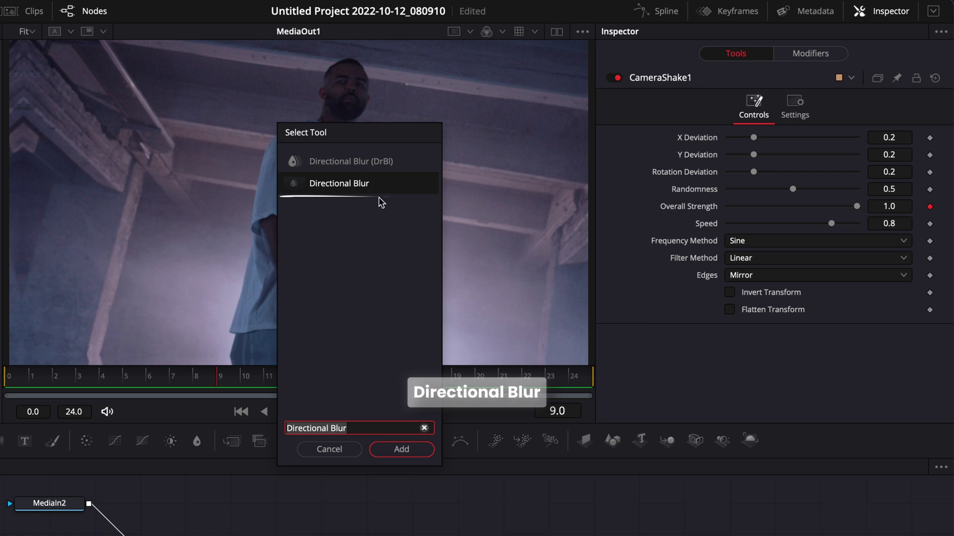
{"action": "left_click", "coordinate": [410, 452]}
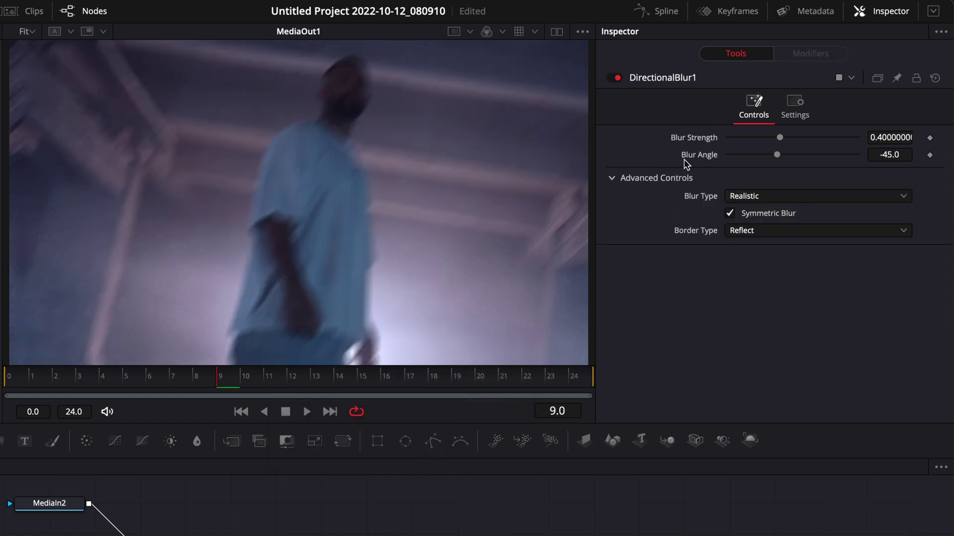
{"action": "left_click", "coordinate": [897, 155]}
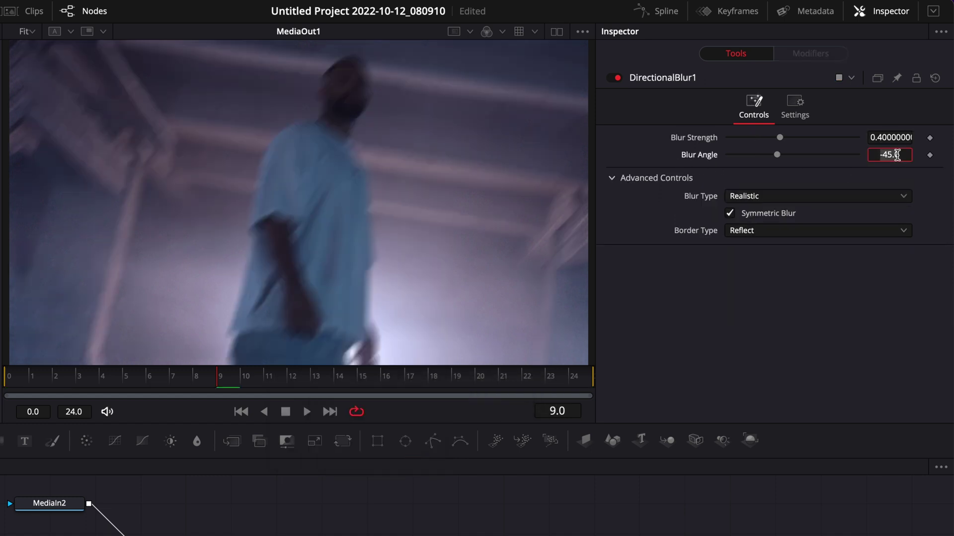
{"action": "type", "text": "0"}
{"action": "key", "text": "Tab"}
Step: Modify the directional blur's Blur Strength with Anim Curves and show the modifier's settings
{"action": "right_click", "coordinate": [700, 140]}
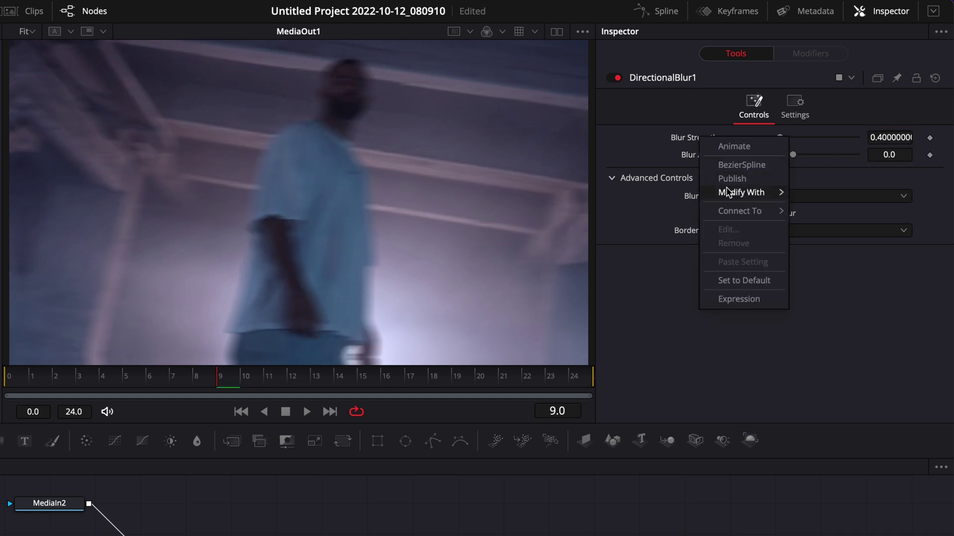
{"action": "mouse_move", "coordinate": [730, 193]}
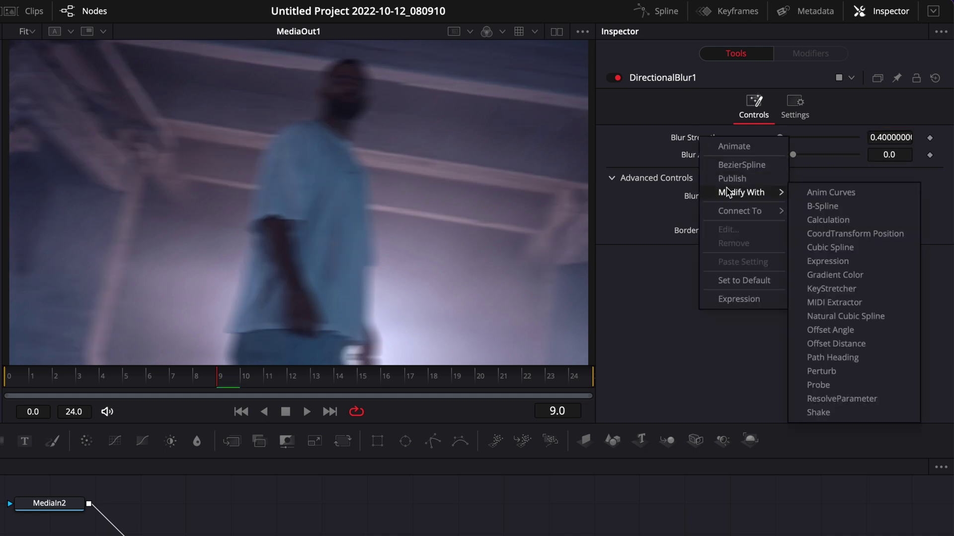
{"action": "left_click", "coordinate": [825, 193]}
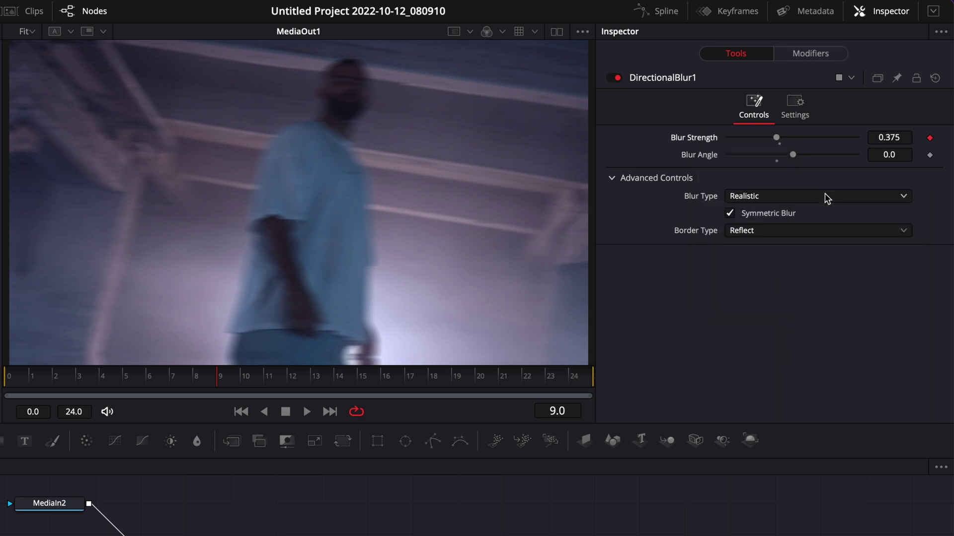
{"action": "left_click", "coordinate": [819, 58]}
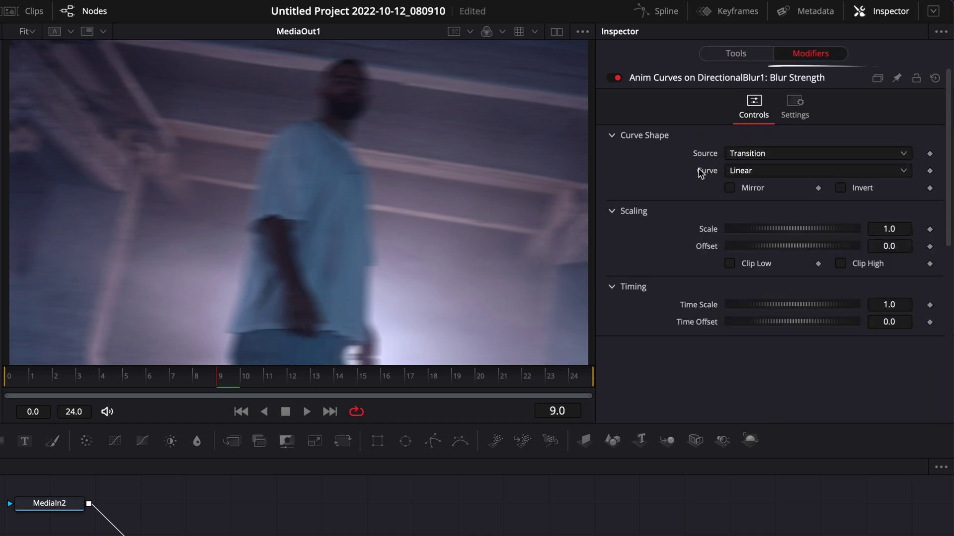
Step: Switch the Blur Strength modifier's curve to Custom and add a middle point at In 0.8 and Out 0
{"action": "left_click", "coordinate": [739, 172]}
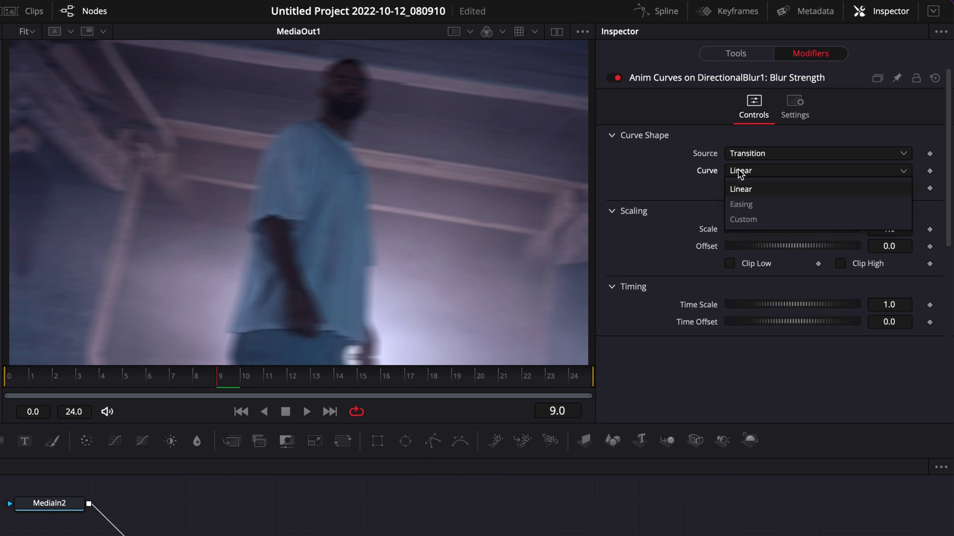
{"action": "left_click", "coordinate": [744, 221]}
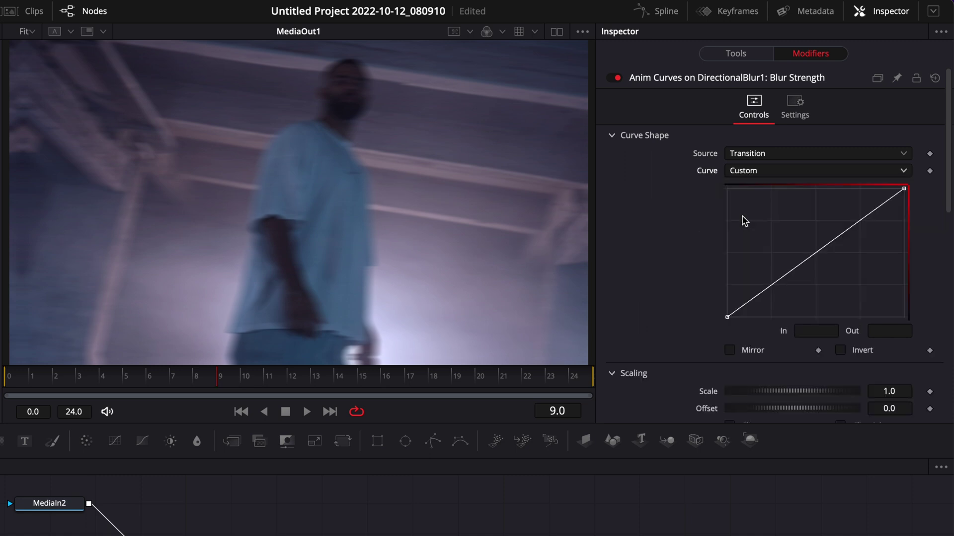
{"action": "left_click", "coordinate": [828, 244]}
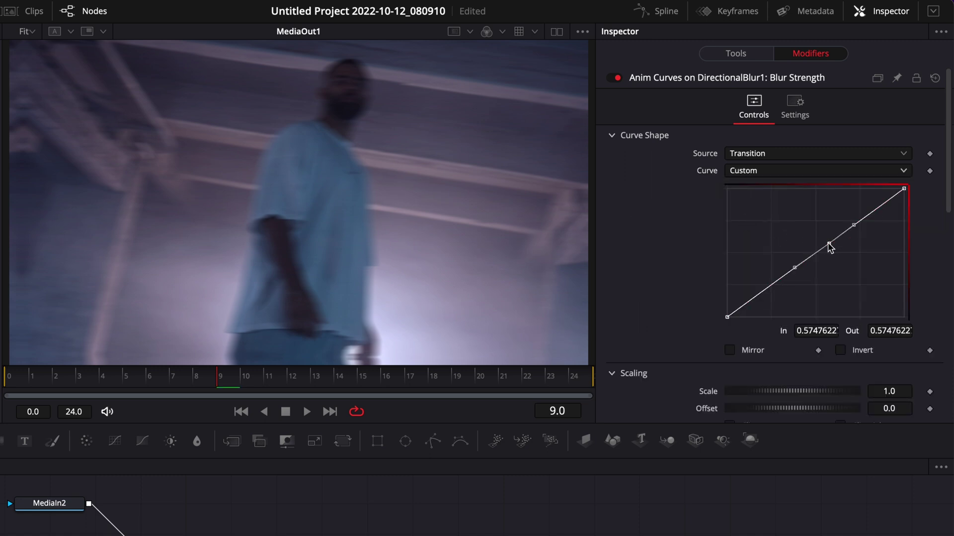
{"action": "left_click", "coordinate": [815, 329]}
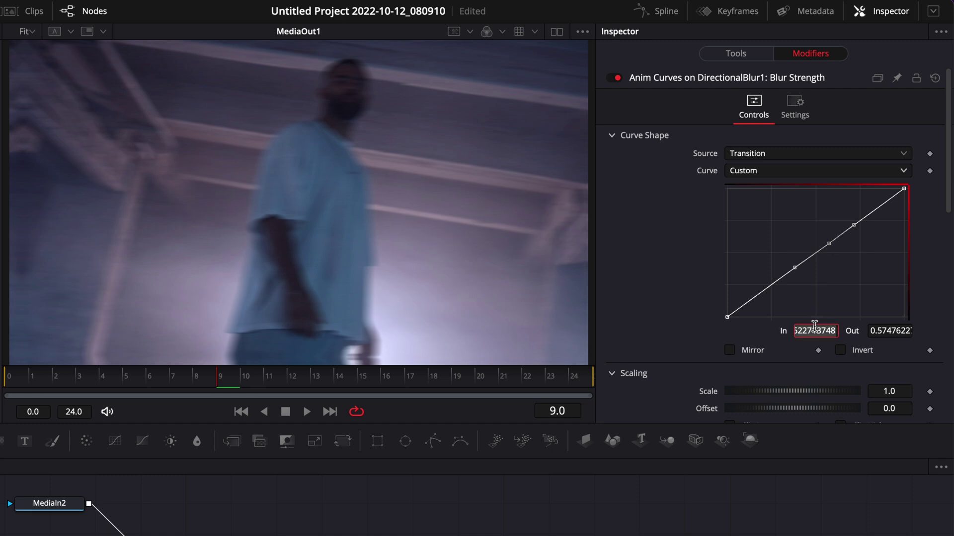
{"action": "key", "text": "BackSpace"}
{"action": "type", "text": "0.8"}
{"action": "key", "text": "Tab"}
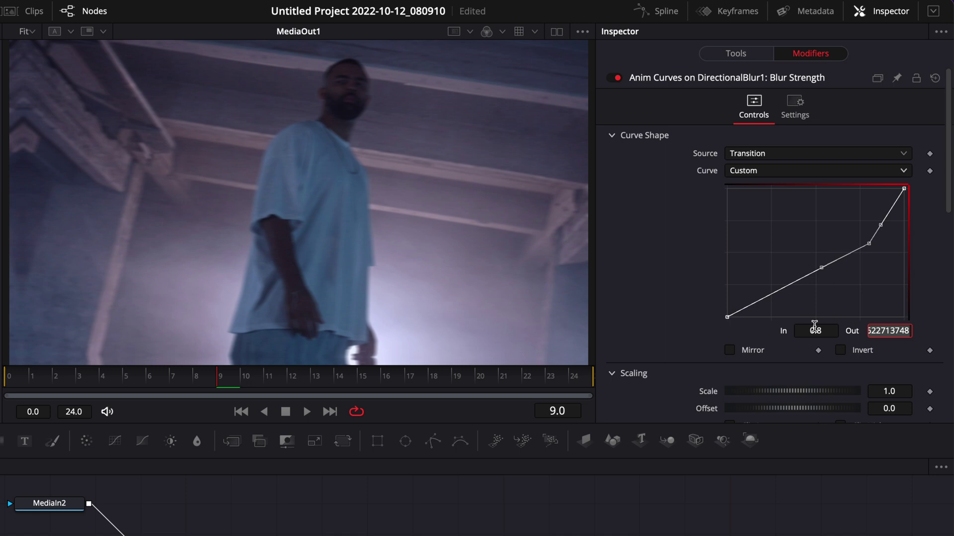
{"action": "type", "text": "0"}
{"action": "key", "text": "Return"}
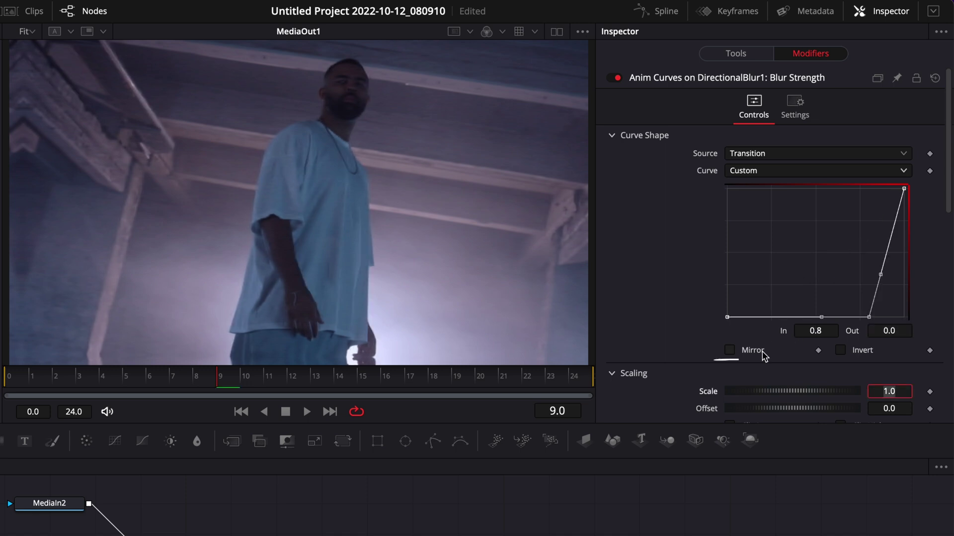
Step: Mirror the Blur Strength curve and scrub through the transition to check the blur around frame 12
{"action": "left_click", "coordinate": [730, 351]}
{"action": "left_click_drag", "start_coordinate": [32, 377], "coordinate": [410, 387]}
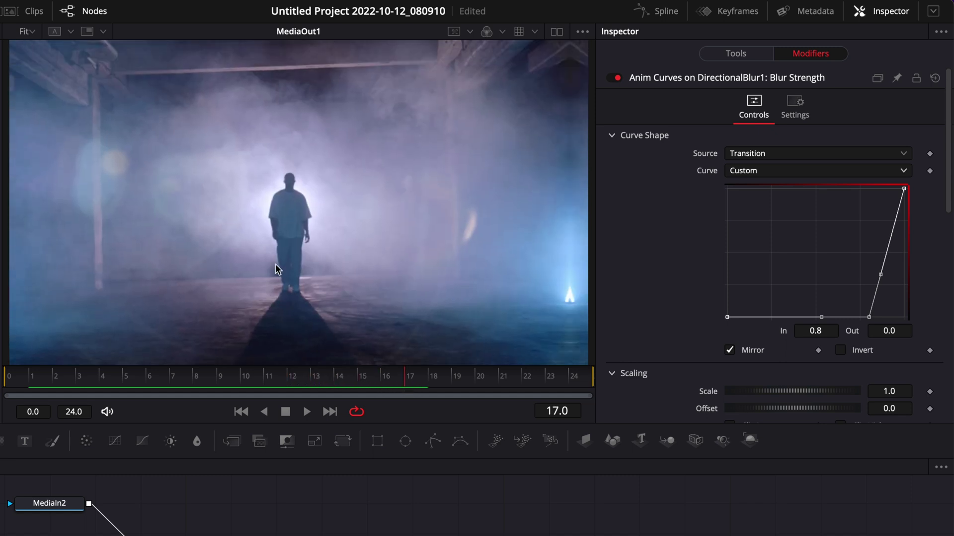
{"action": "left_click", "coordinate": [182, 382]}
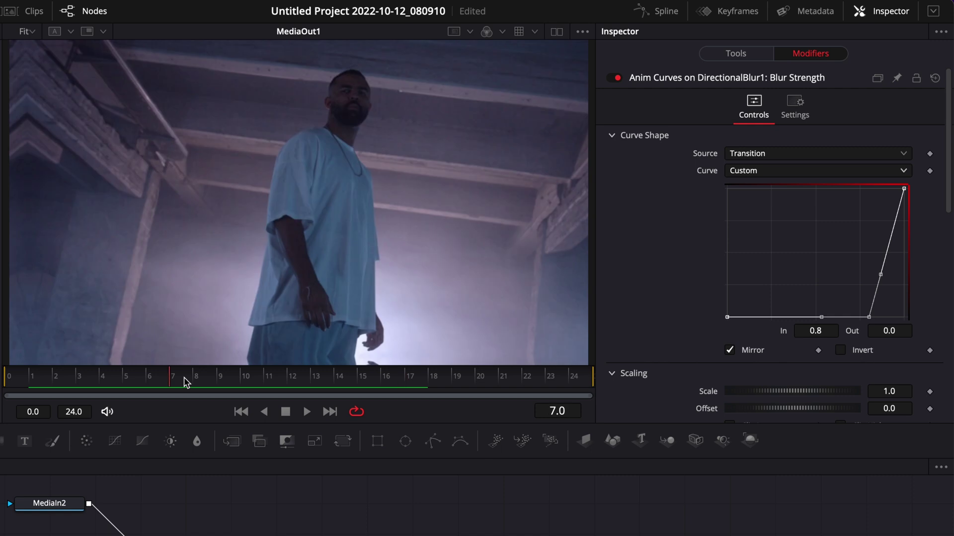
{"action": "left_click", "coordinate": [271, 383]}
{"action": "left_click", "coordinate": [290, 384]}
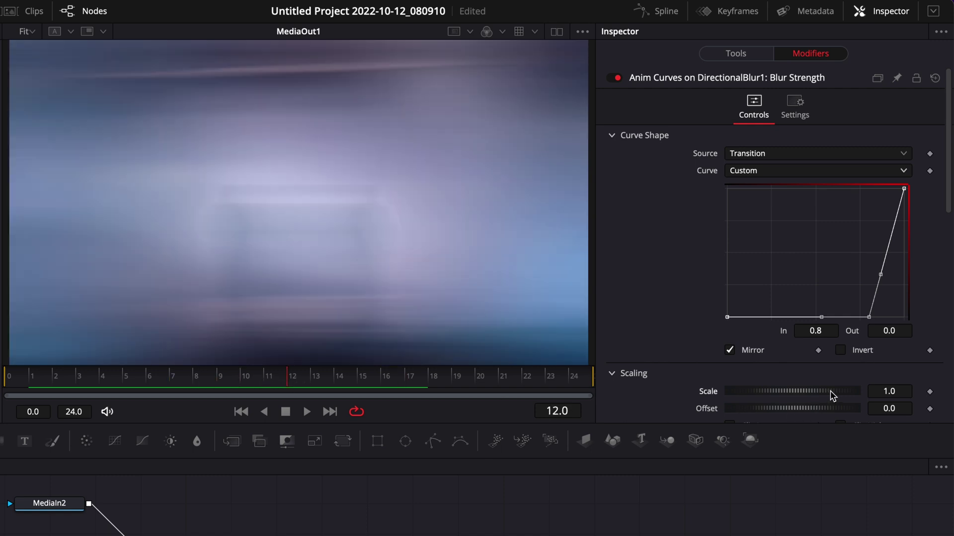
Step: Reduce the Blur Strength modifier's Scale to 0.5 and scrub through the first half of the transition
{"action": "left_click_drag", "start_coordinate": [832, 395], "coordinate": [811, 395]}
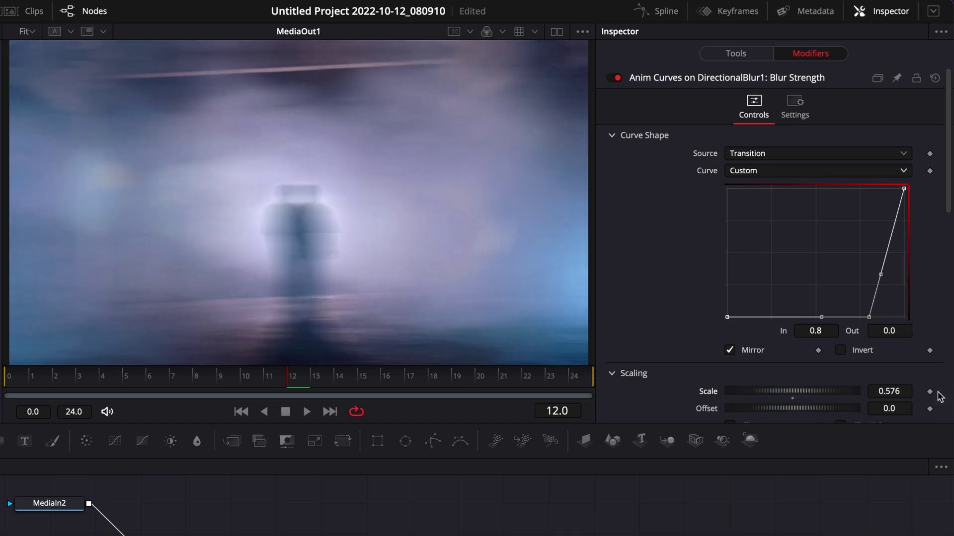
{"action": "left_click", "coordinate": [907, 393]}
{"action": "key", "text": "BackSpace"}
{"action": "key", "text": "BackSpace"}
{"action": "key", "text": "Tab"}
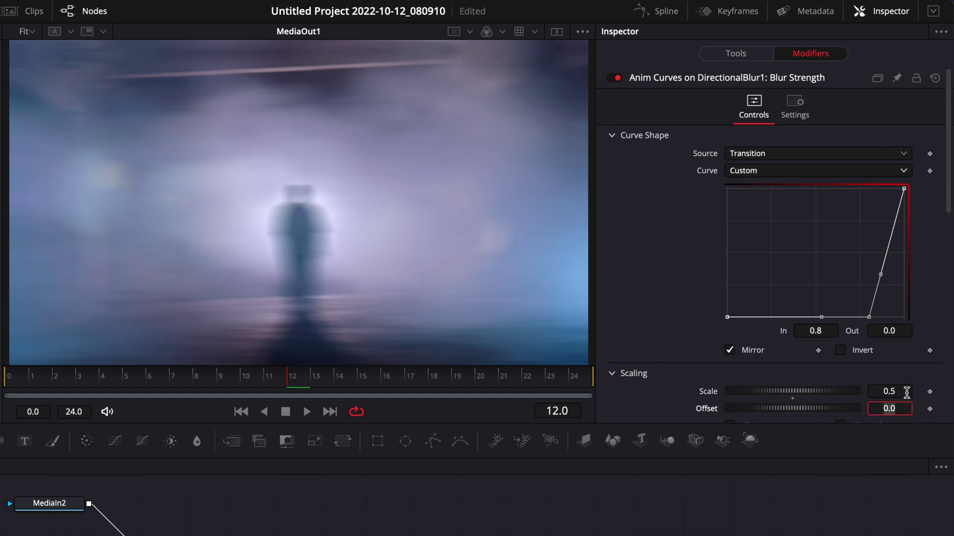
{"action": "left_click_drag", "start_coordinate": [250, 380], "coordinate": [151, 380]}
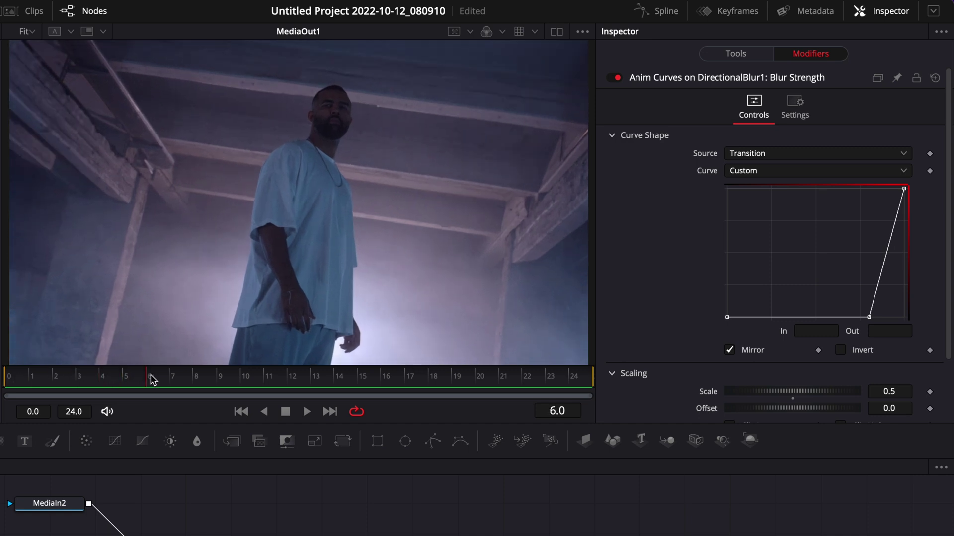
{"action": "left_click_drag", "start_coordinate": [255, 379], "coordinate": [149, 389]}
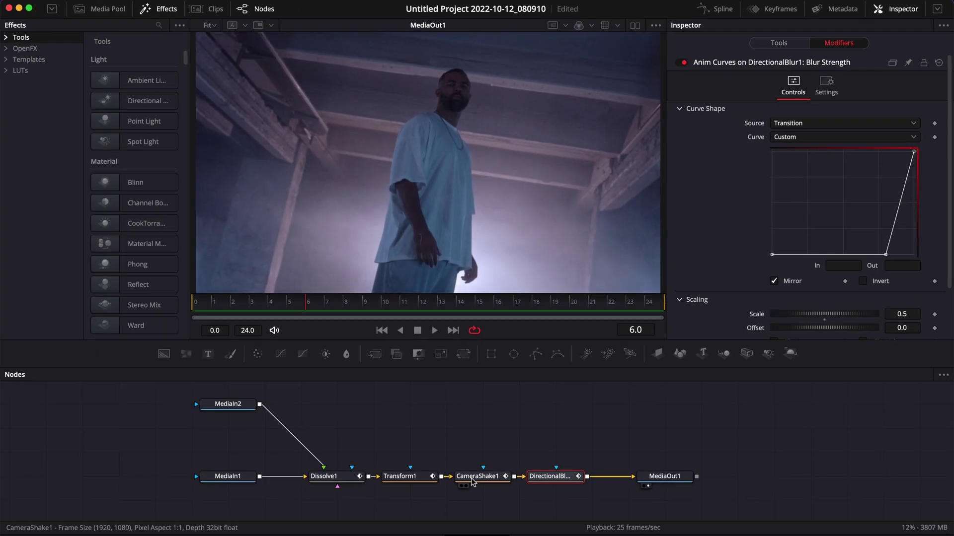
Step: Enable Motion Blur on CameraShake1 with Quality 10 and Shutter Angle 360, and preview the transition
{"action": "left_click", "coordinate": [472, 480]}
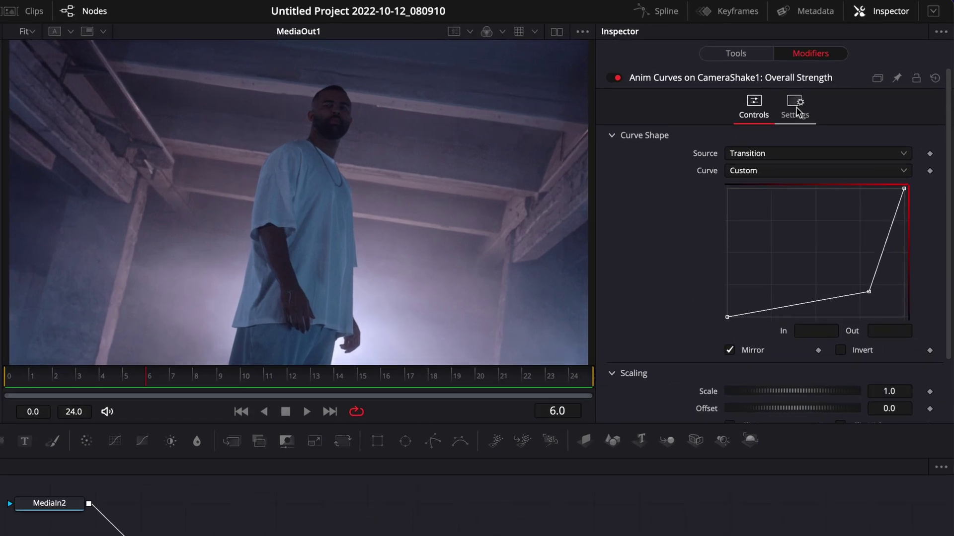
{"action": "left_click", "coordinate": [736, 54]}
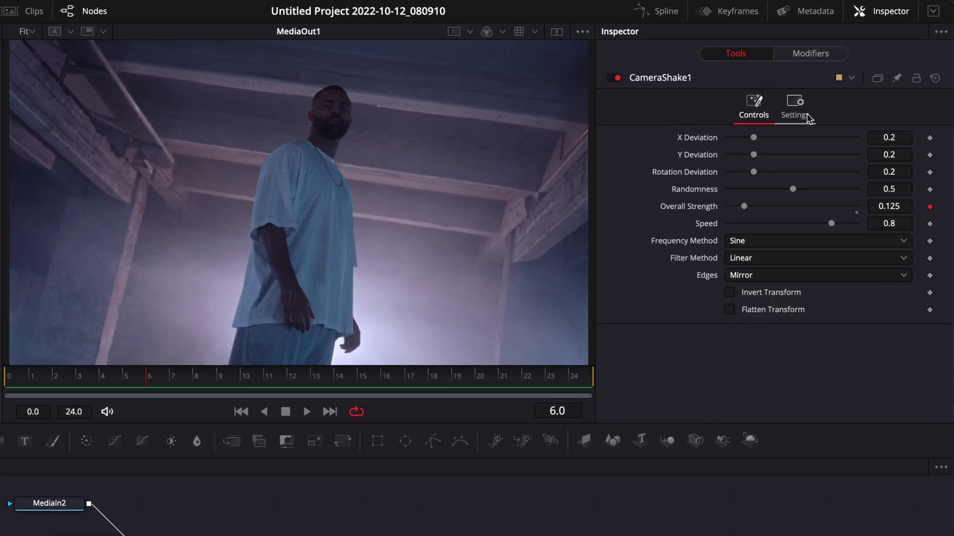
{"action": "left_click", "coordinate": [796, 116]}
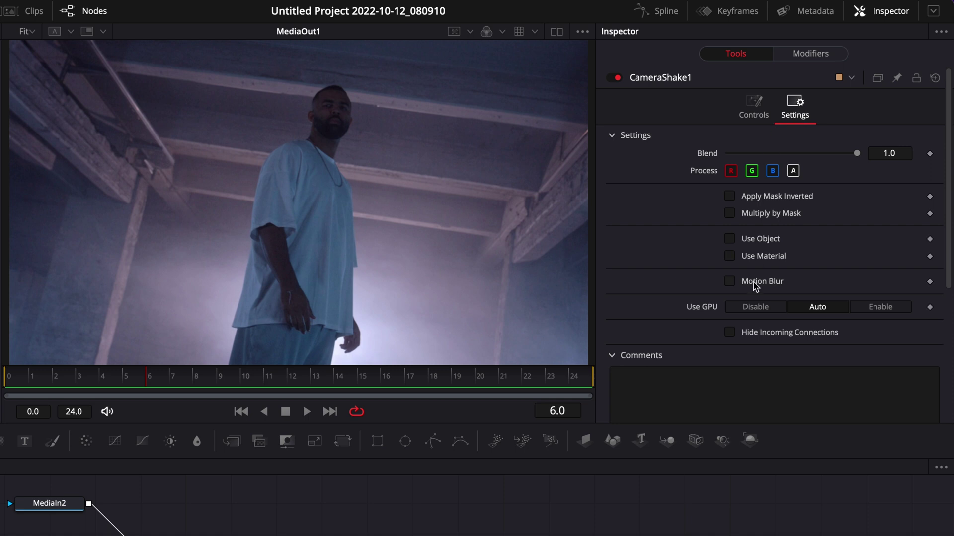
{"action": "left_click", "coordinate": [730, 282]}
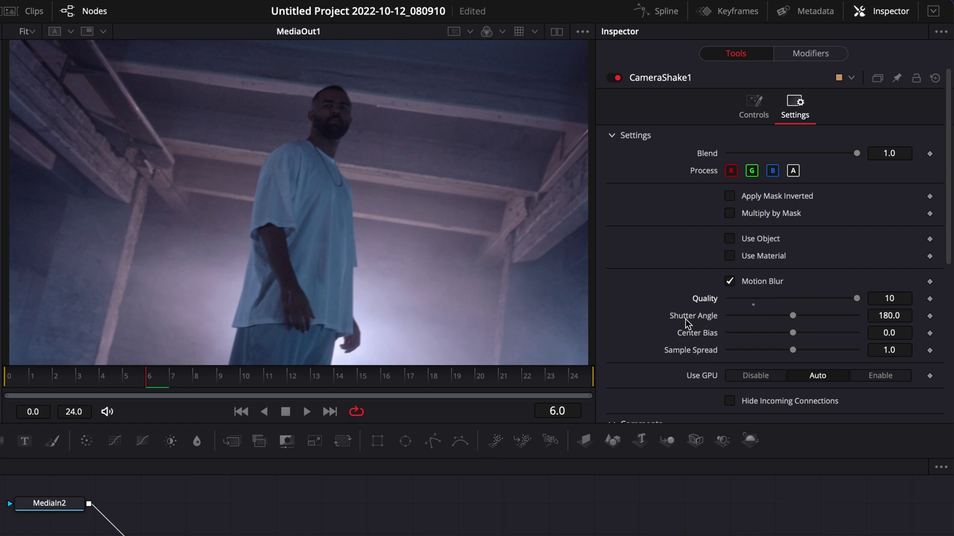
{"action": "left_click_drag", "start_coordinate": [793, 317], "coordinate": [885, 327]}
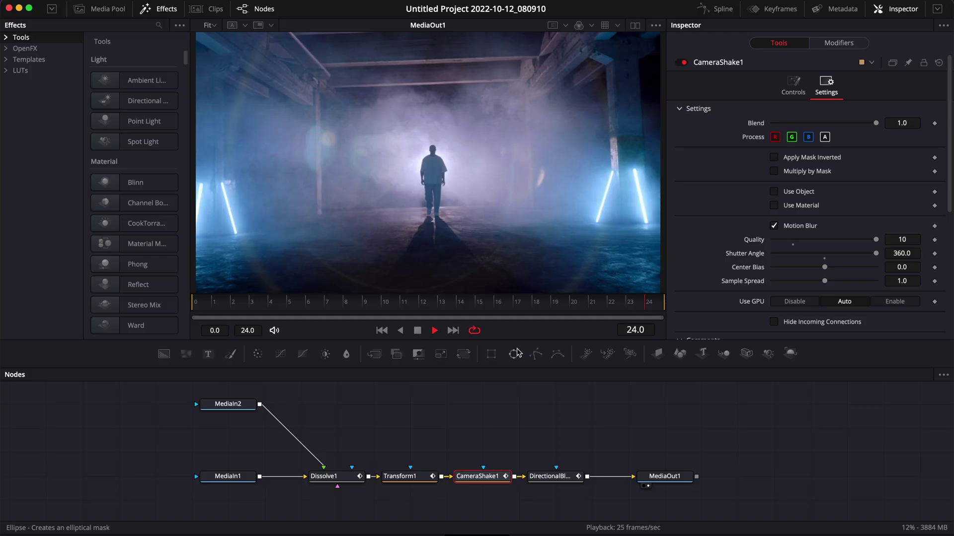
{"action": "key", "text": "space"}
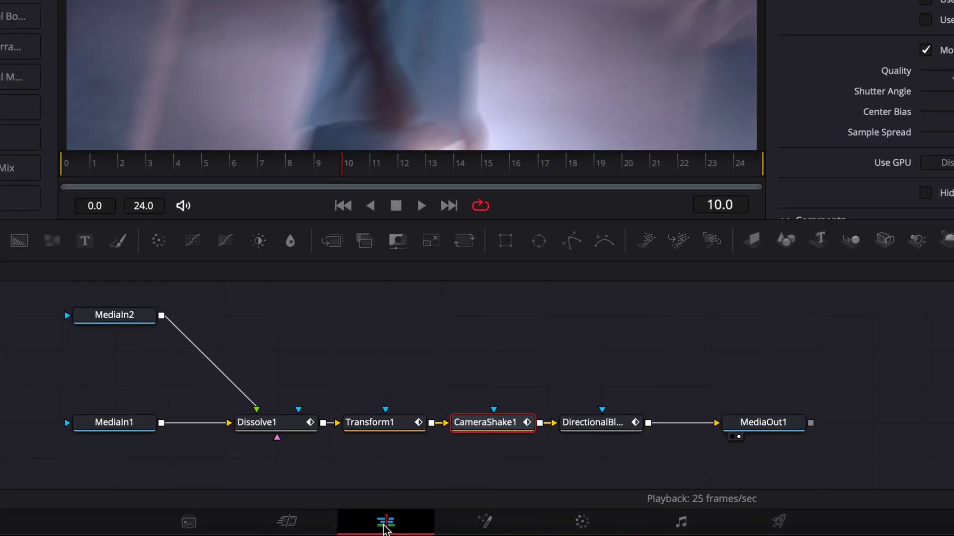
Step: Return to the edit timeline and save the customised transition as a transition preset named Custom Shake
{"action": "left_click", "coordinate": [411, 535]}
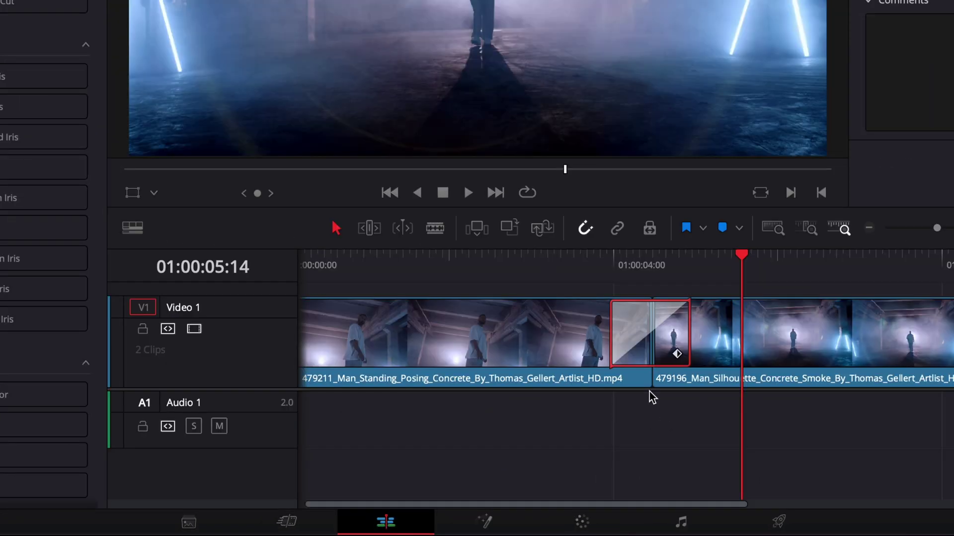
{"action": "right_click", "coordinate": [640, 330]}
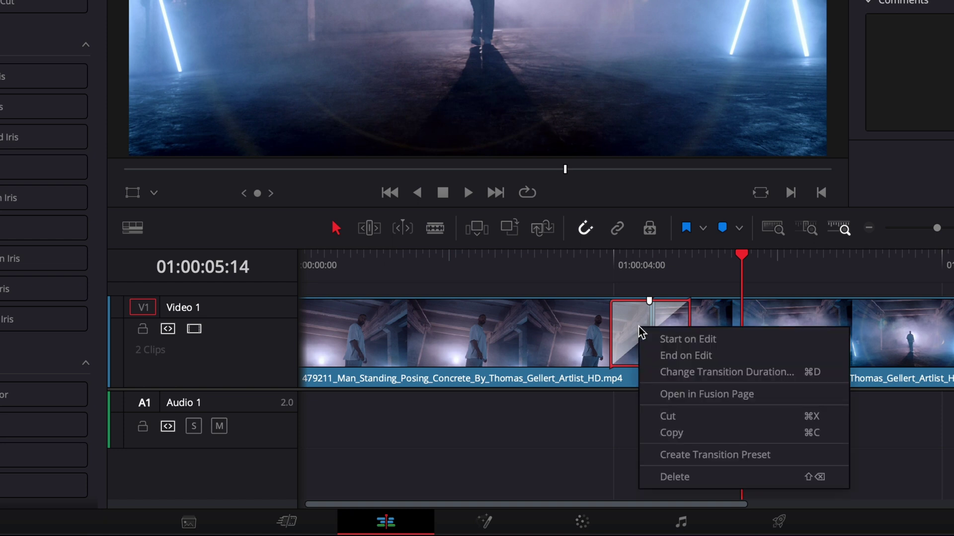
{"action": "left_click", "coordinate": [688, 461]}
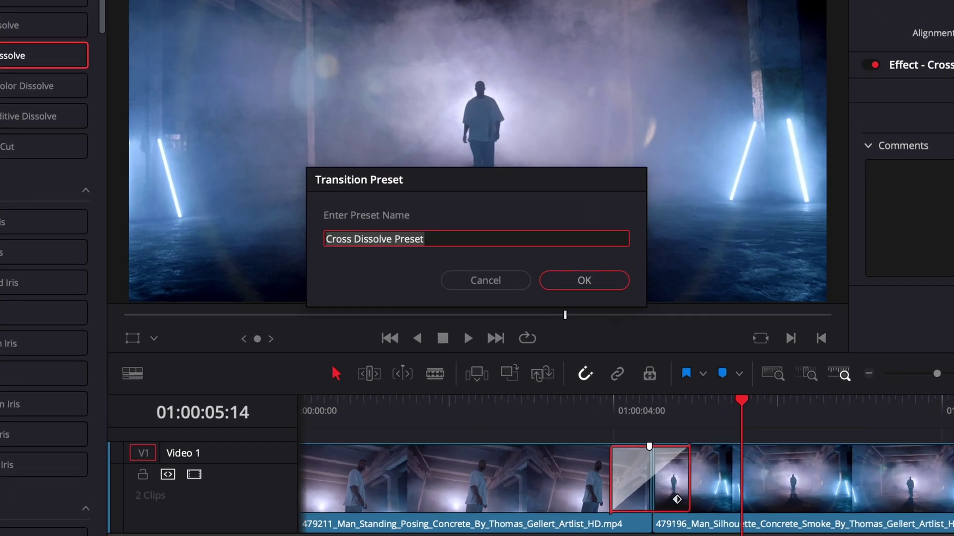
{"action": "type", "text": "Cust"}
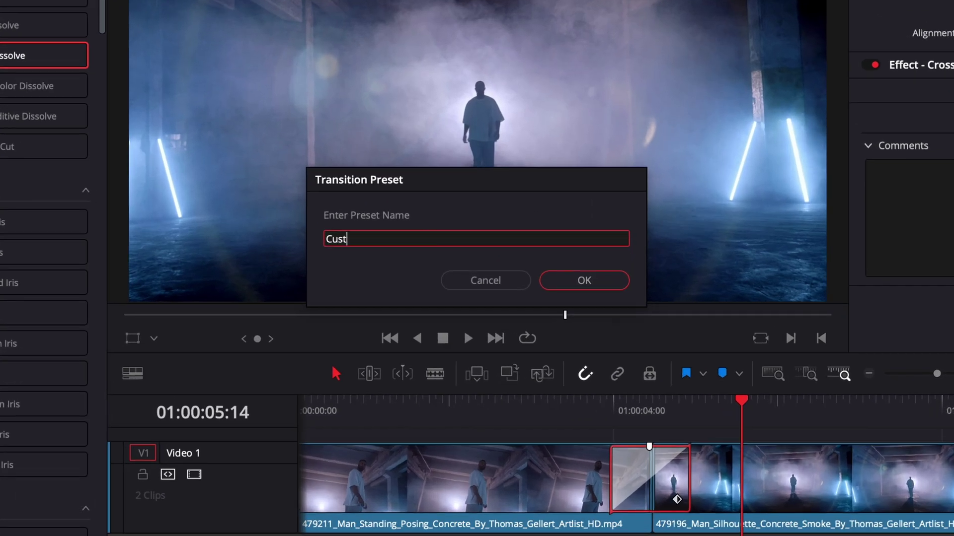
{"action": "type", "text": "om Shake"}
{"action": "left_click", "coordinate": [581, 283]}
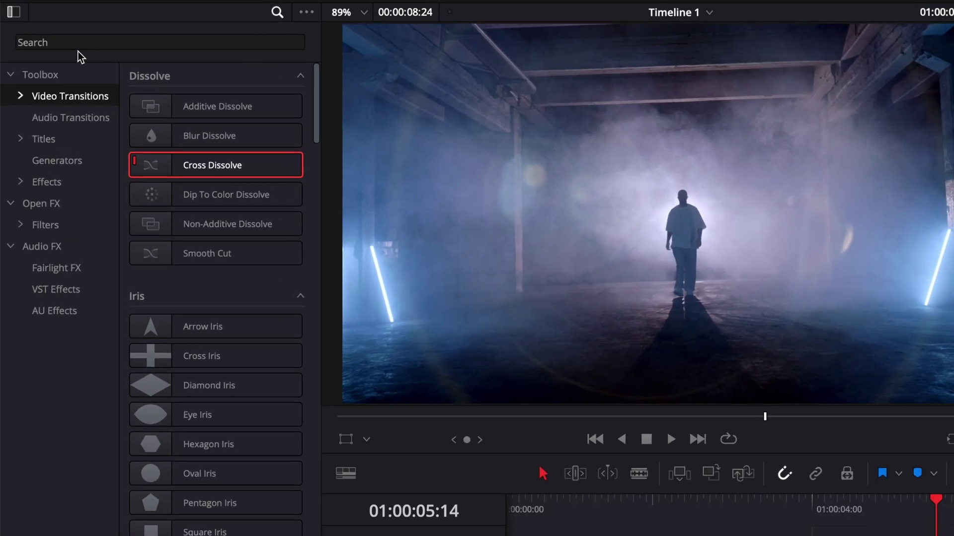
Step: Search the effects for "cust", apply Custom Shake to the cut between the second pair of clips and play it
{"action": "left_click", "coordinate": [78, 40]}
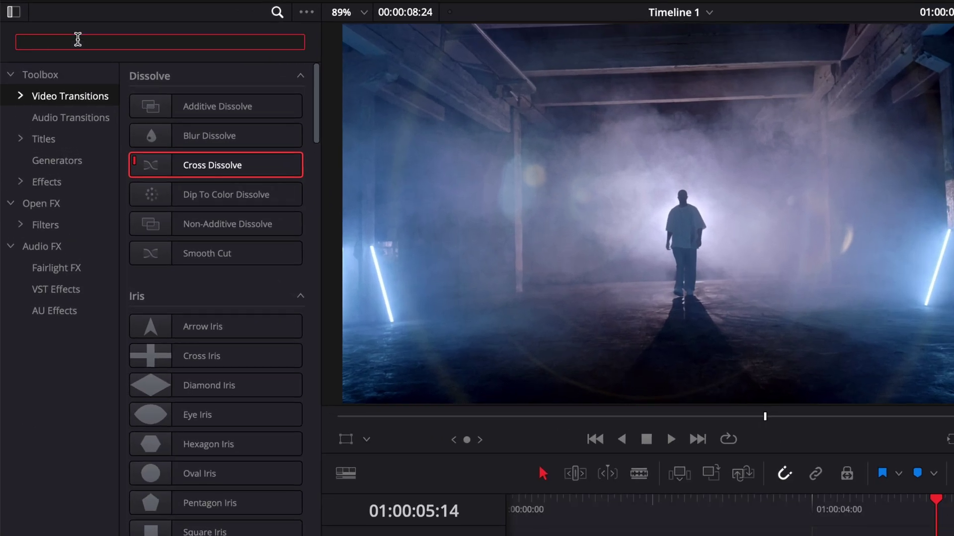
{"action": "type", "text": "cust"}
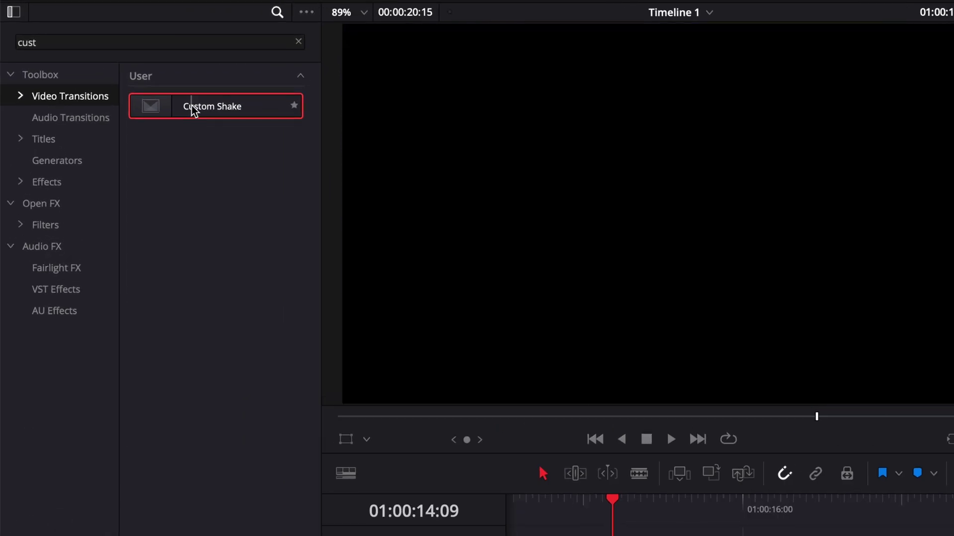
{"action": "left_click_drag", "start_coordinate": [193, 110], "coordinate": [625, 336]}
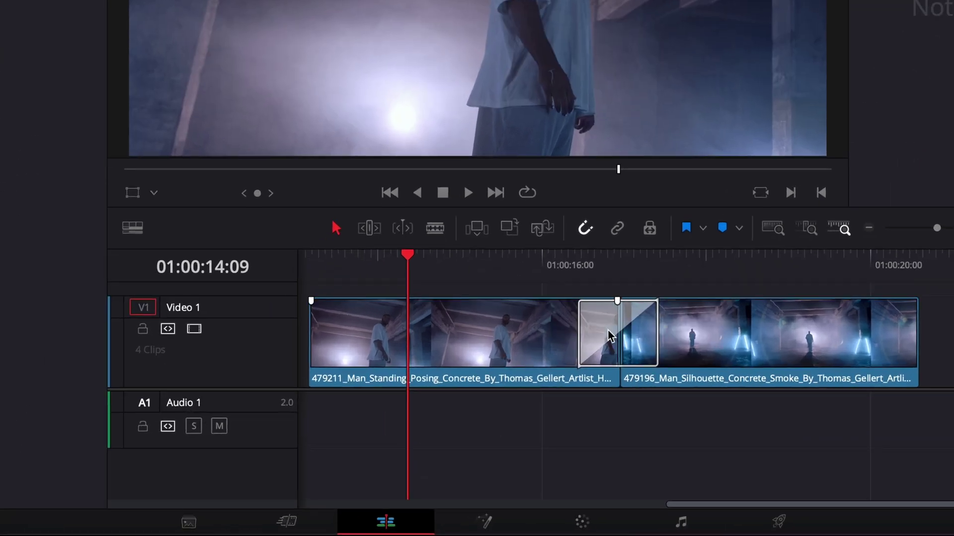
{"action": "left_click", "coordinate": [579, 265]}
{"action": "key", "text": "space"}
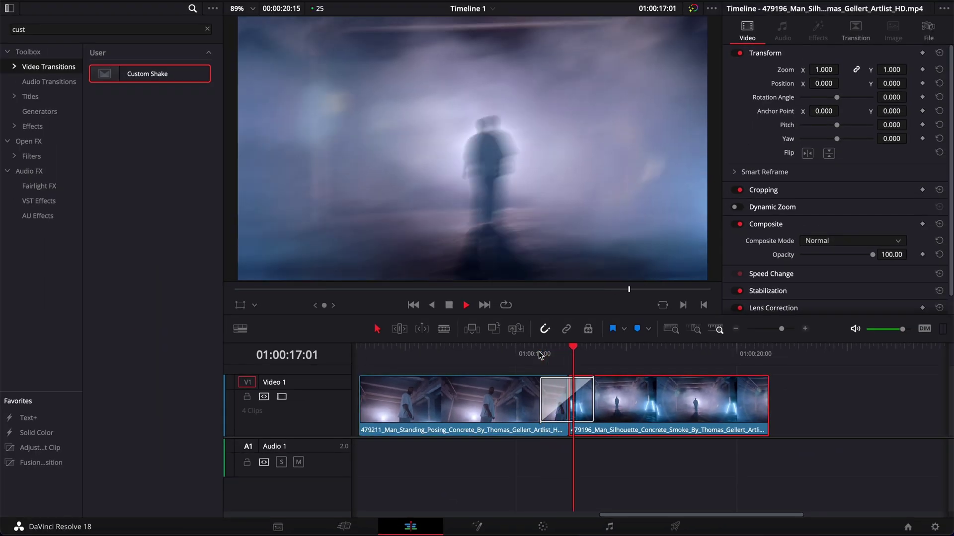
{"action": "key", "text": "space"}
Step: Lengthen the newly applied transition to 61 frames, then play and scrub through it
{"action": "left_click", "coordinate": [538, 405]}
{"action": "left_click_drag", "start_coordinate": [546, 466], "coordinate": [496, 465]}
{"action": "left_click", "coordinate": [496, 399]}
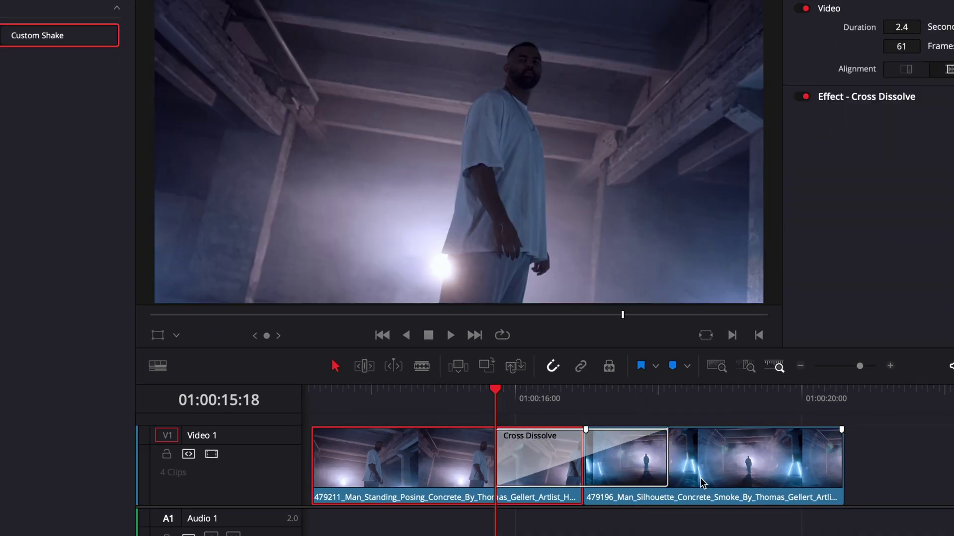
{"action": "key", "text": "space"}
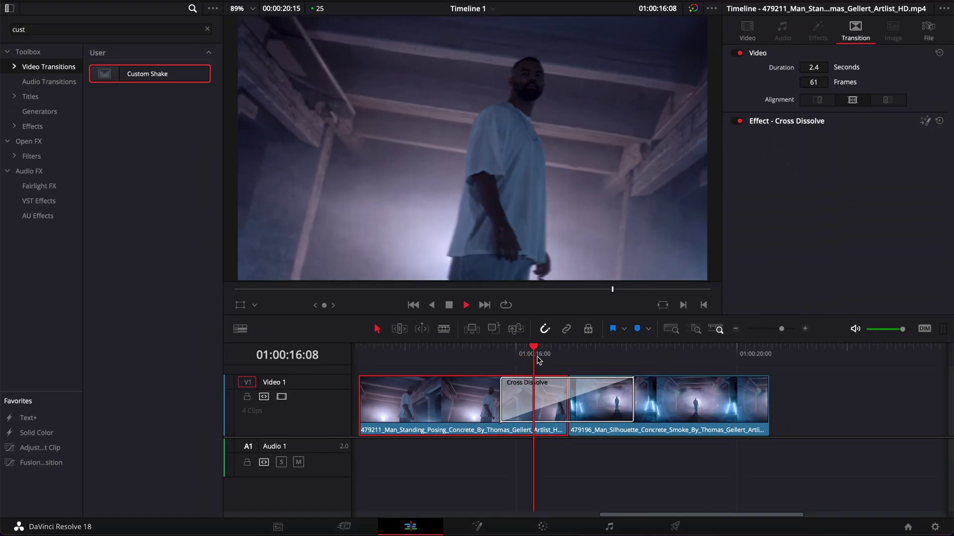
{"action": "key", "text": "space"}
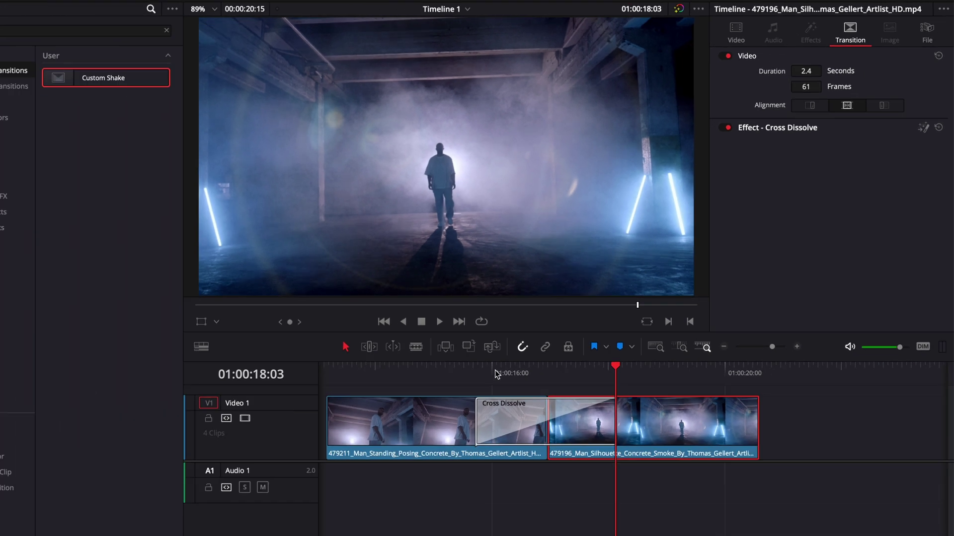
{"action": "left_click_drag", "start_coordinate": [427, 456], "coordinate": [459, 467]}
{"action": "left_click_drag", "start_coordinate": [573, 361], "coordinate": [542, 357]}
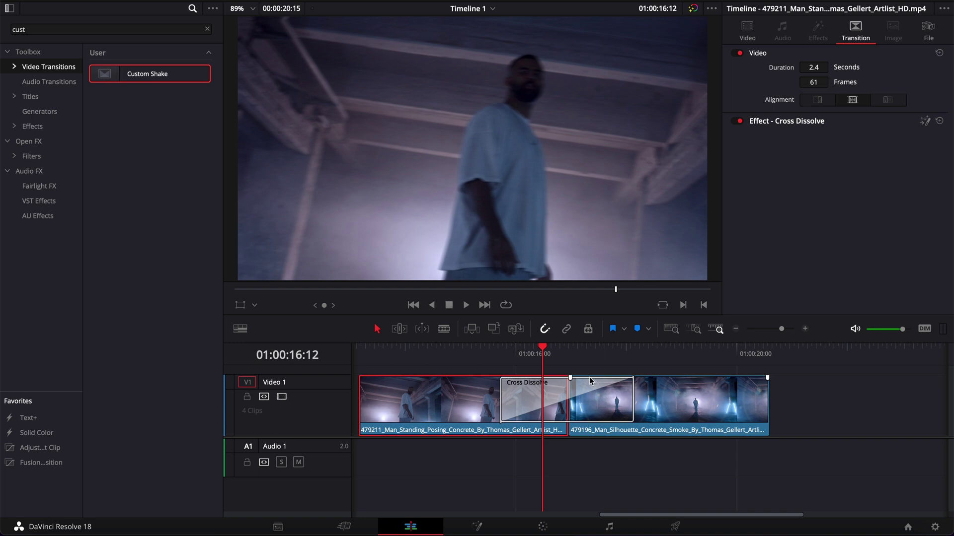
Step: Open the transition on the second cut in Fusion and clear the node selection
{"action": "left_click", "coordinate": [551, 398]}
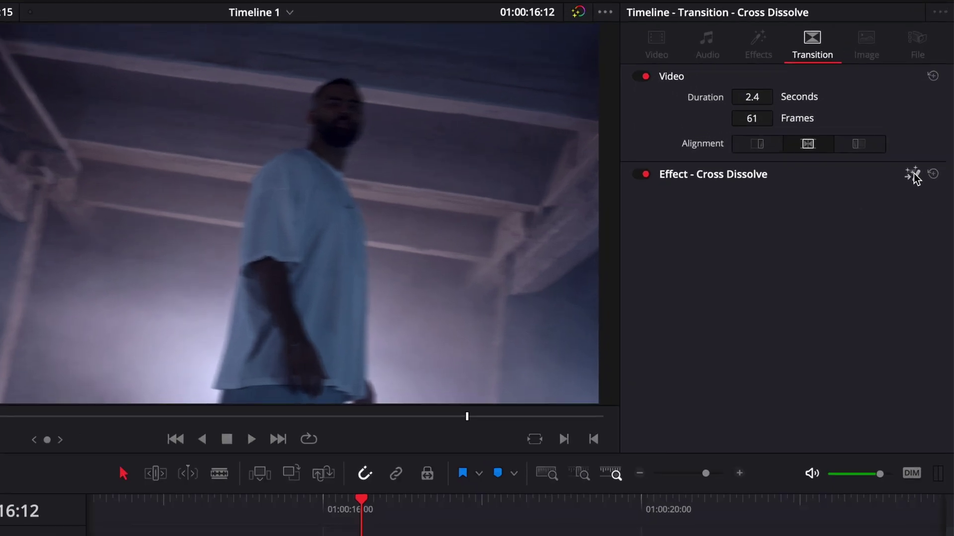
{"action": "left_click", "coordinate": [913, 175]}
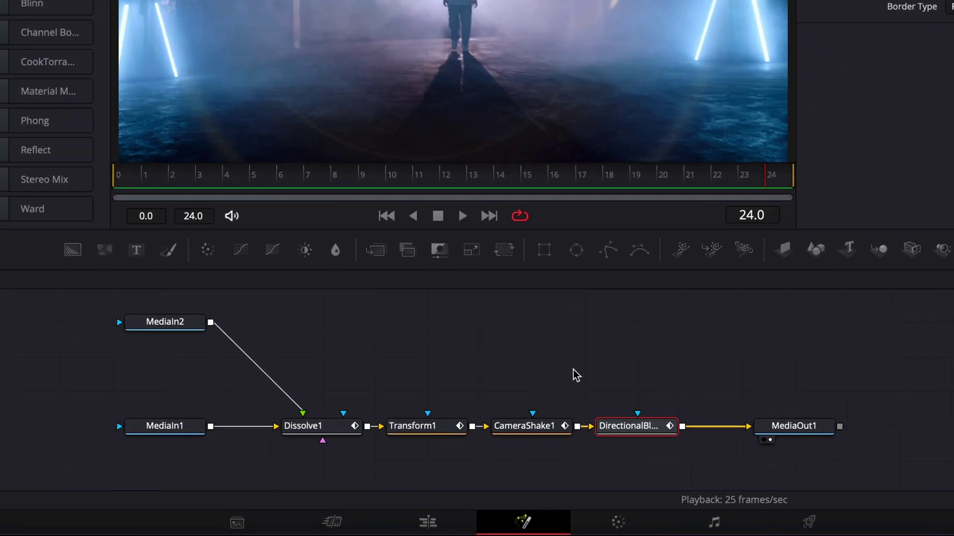
{"action": "left_click", "coordinate": [574, 370]}
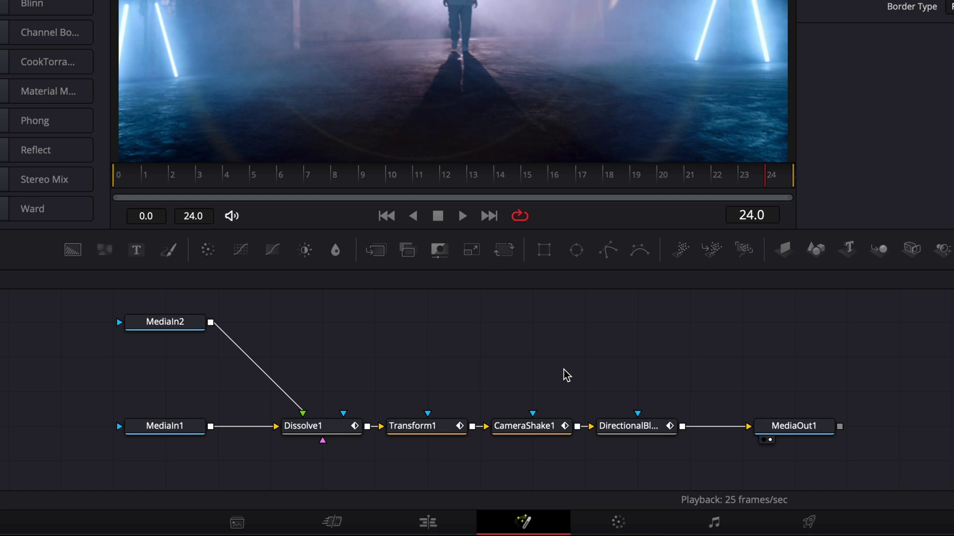
Step: Create a macro named Custom Shake from the Dissolve1, Transform1, CameraShake1 and DirectionalBlur1 nodes
{"action": "left_click_drag", "start_coordinate": [309, 362], "coordinate": [665, 472]}
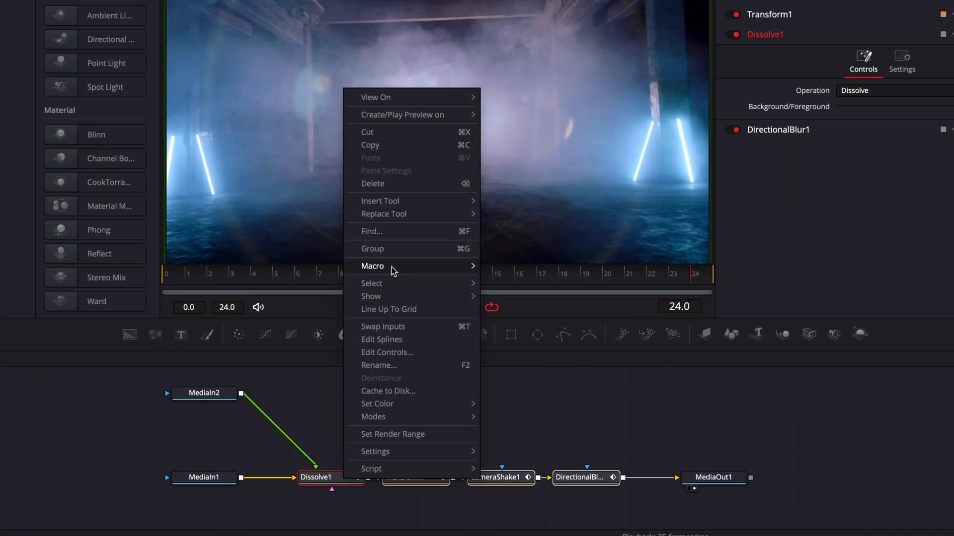
{"action": "mouse_move", "coordinate": [402, 279]}
{"action": "left_click", "coordinate": [538, 247]}
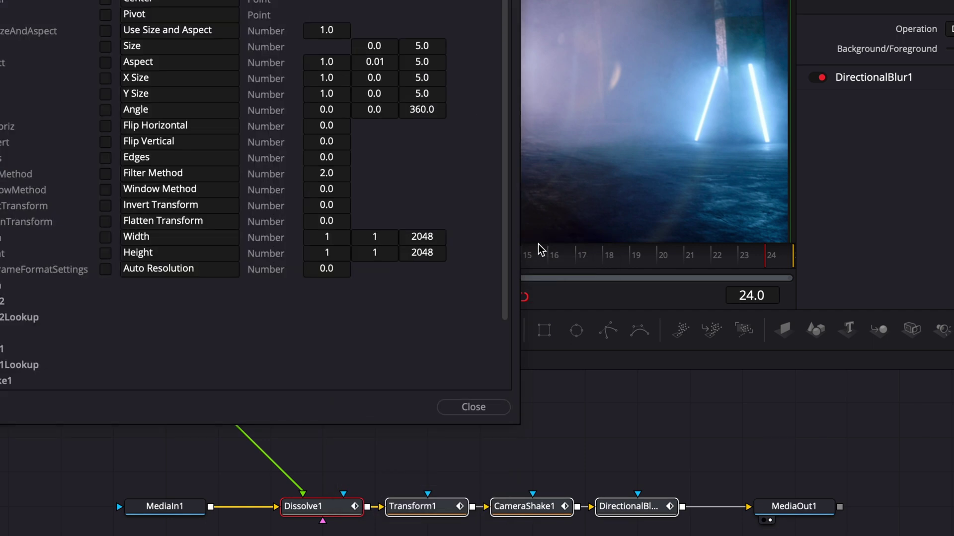
{"action": "type", "text": "Custom Shake"}
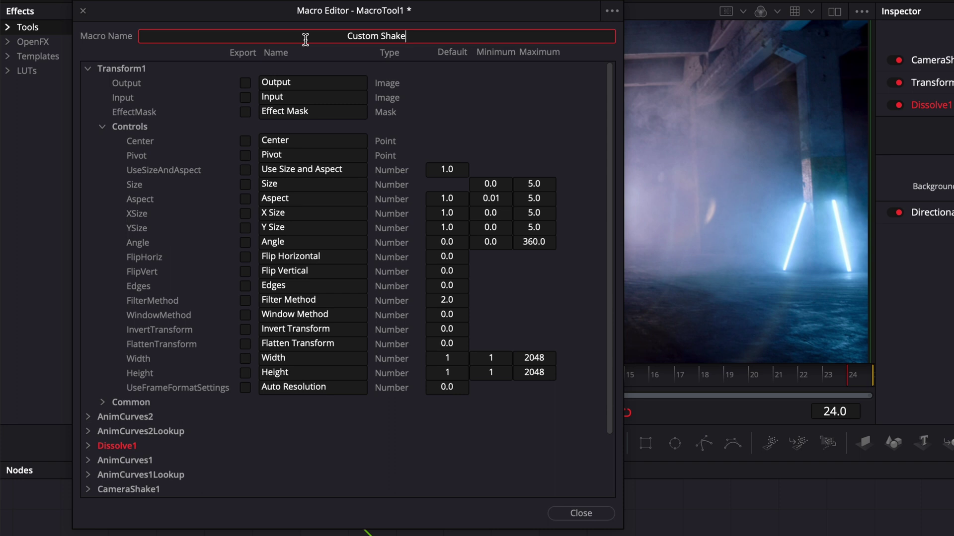
Step: Export the Scale control of AnimCurves2 under the name Zoom with a minimum of 0
{"action": "left_click", "coordinate": [86, 70]}
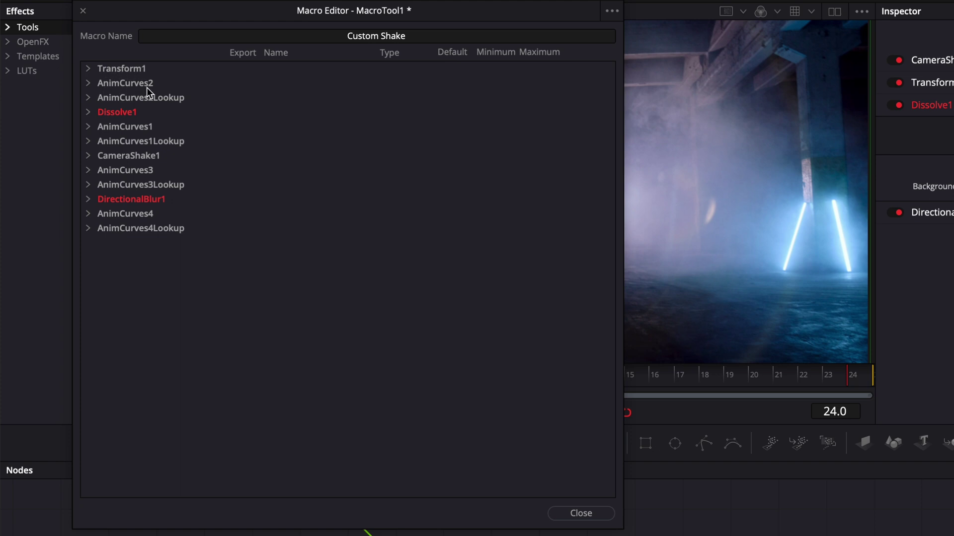
{"action": "left_click", "coordinate": [88, 83]}
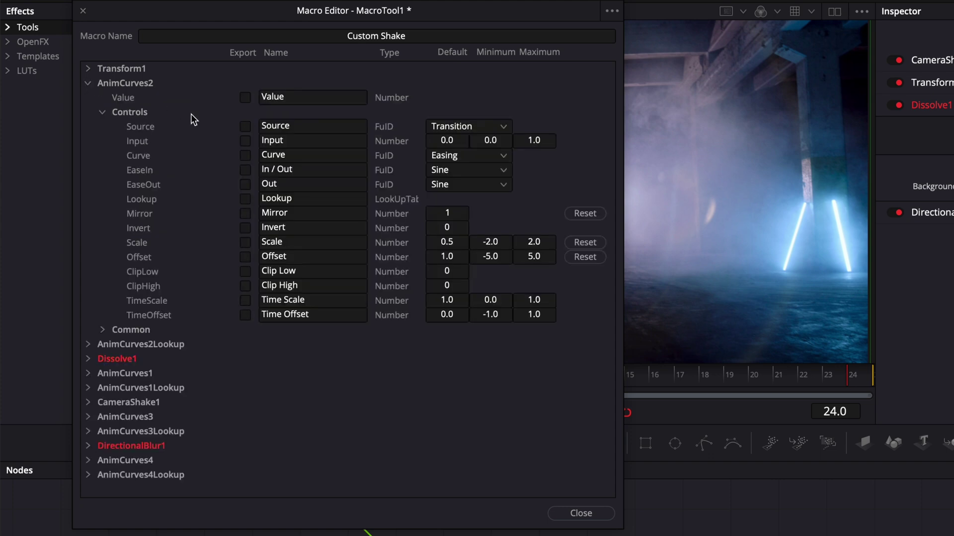
{"action": "left_click", "coordinate": [244, 243]}
{"action": "left_click", "coordinate": [299, 243]}
{"action": "left_click_drag", "start_coordinate": [309, 240], "coordinate": [258, 242]}
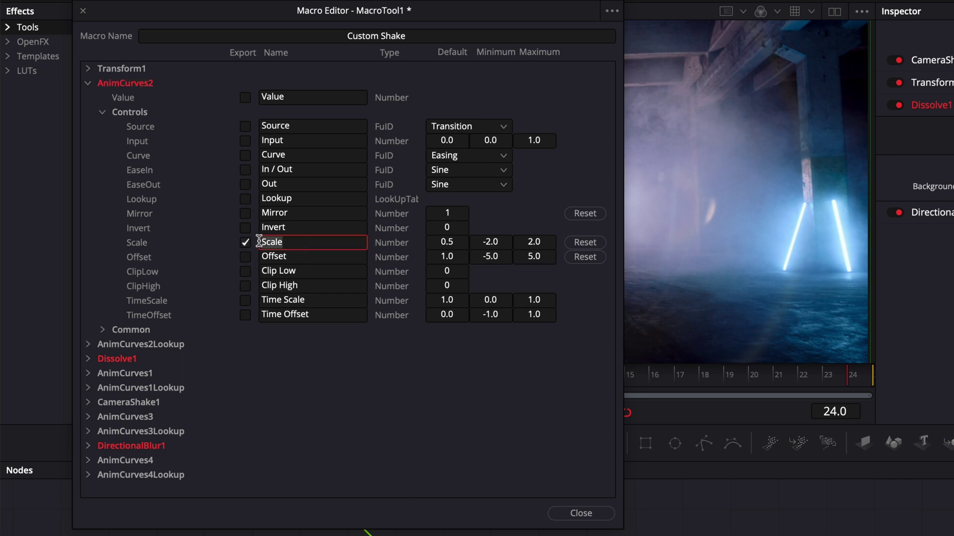
{"action": "type", "text": "Zoom"}
{"action": "double_click", "coordinate": [501, 243]}
{"action": "type", "text": "0"}
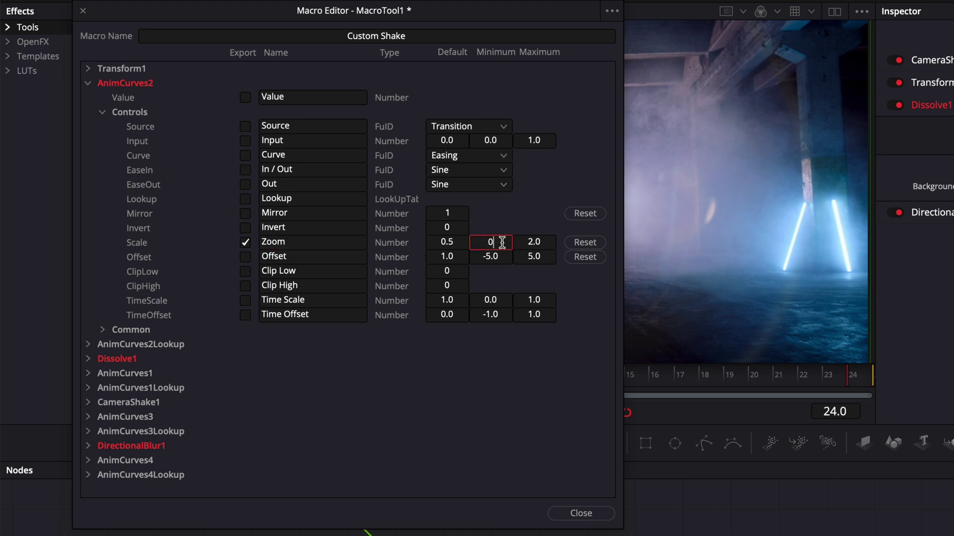
{"action": "key", "text": "Return"}
Step: Show the Anim Curves modifier on Transform1's Size and compare its settings with the exportable AnimCurves2 controls
{"action": "left_click", "coordinate": [411, 460]}
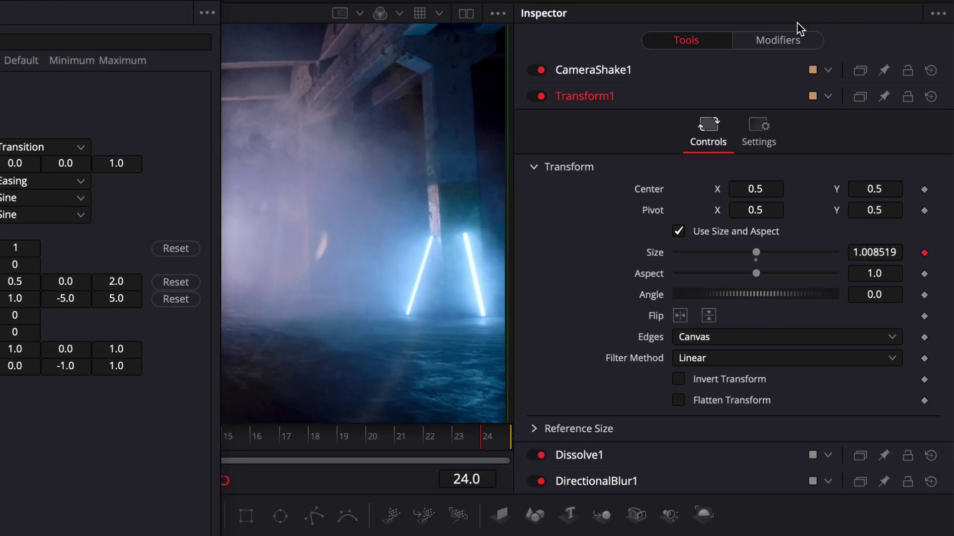
{"action": "left_click", "coordinate": [844, 26]}
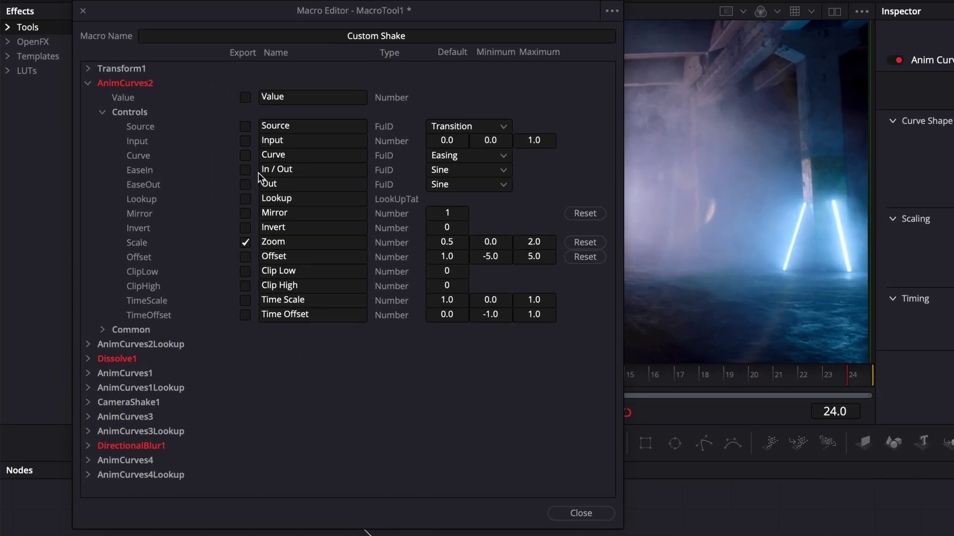
{"action": "left_click", "coordinate": [244, 155]}
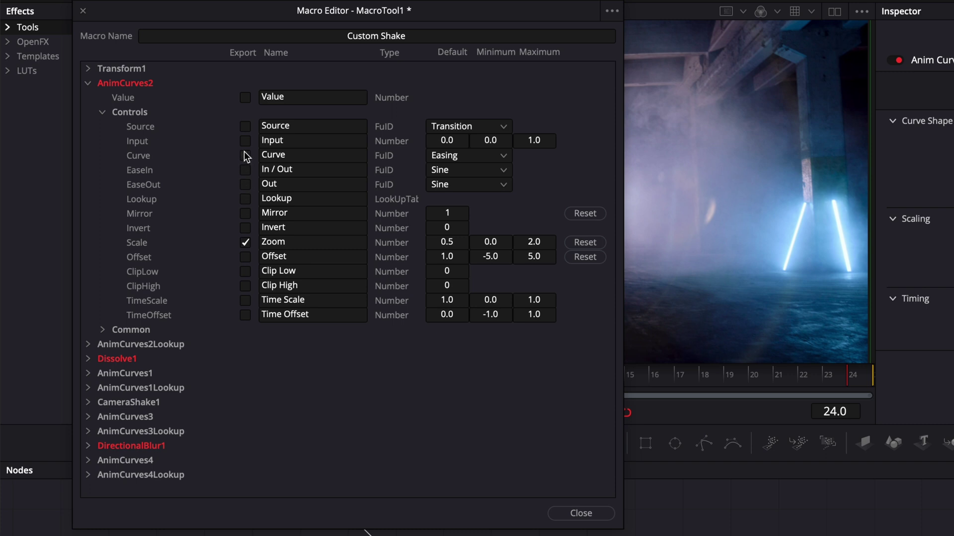
{"action": "left_click", "coordinate": [87, 82]}
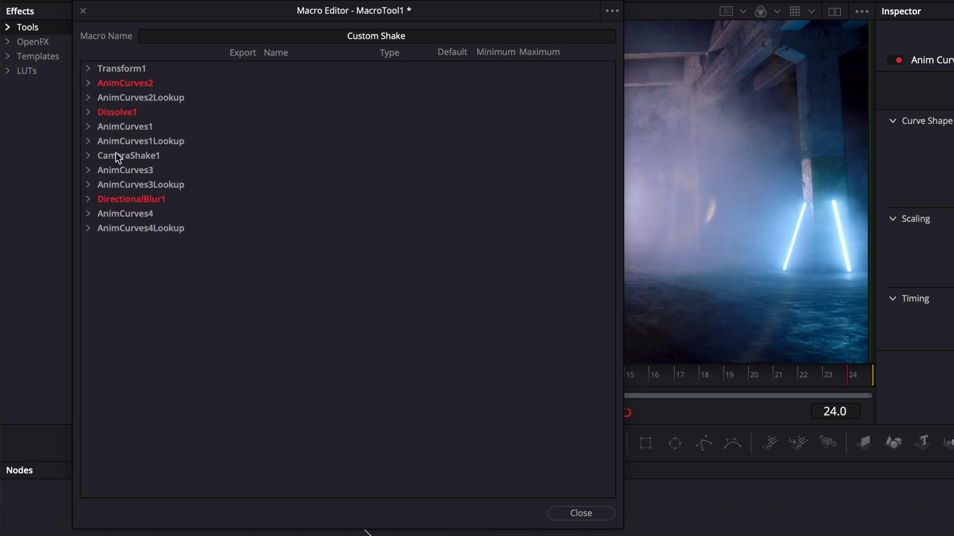
Step: Export the Scale control of AnimCurves3 under the name Shake with a minimum of 0
{"action": "left_click", "coordinate": [88, 170]}
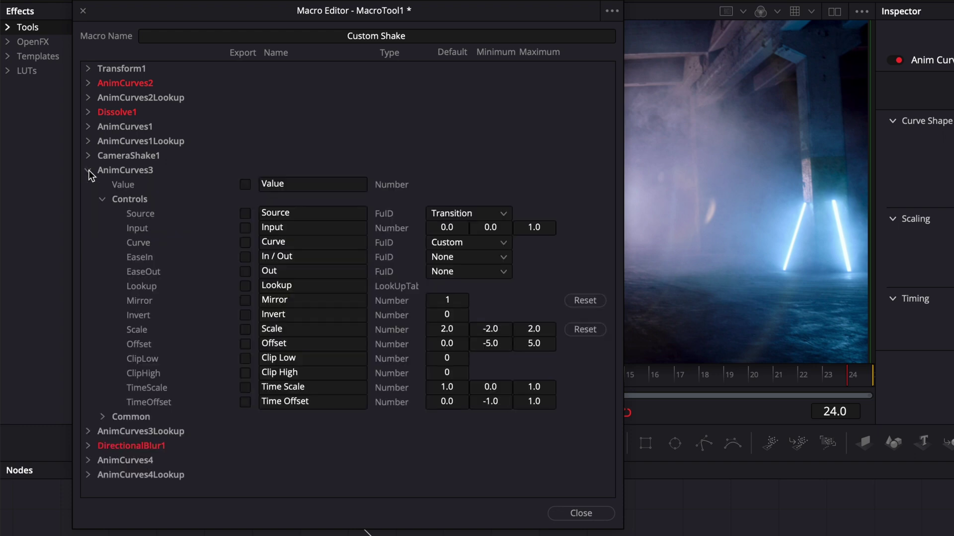
{"action": "left_click", "coordinate": [245, 330]}
{"action": "left_click", "coordinate": [278, 329]}
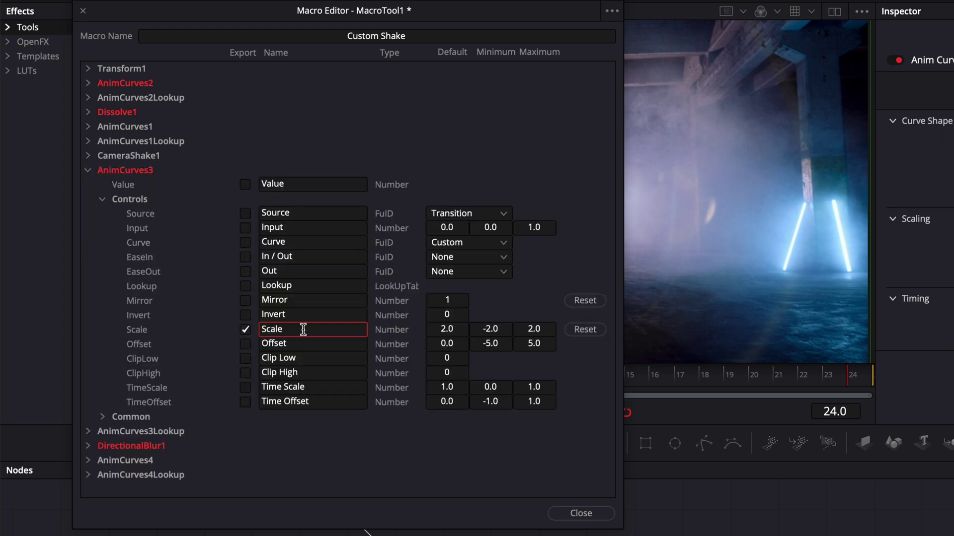
{"action": "left_click_drag", "start_coordinate": [304, 330], "coordinate": [229, 329]}
{"action": "type", "text": "Shake"}
{"action": "left_click", "coordinate": [501, 331]}
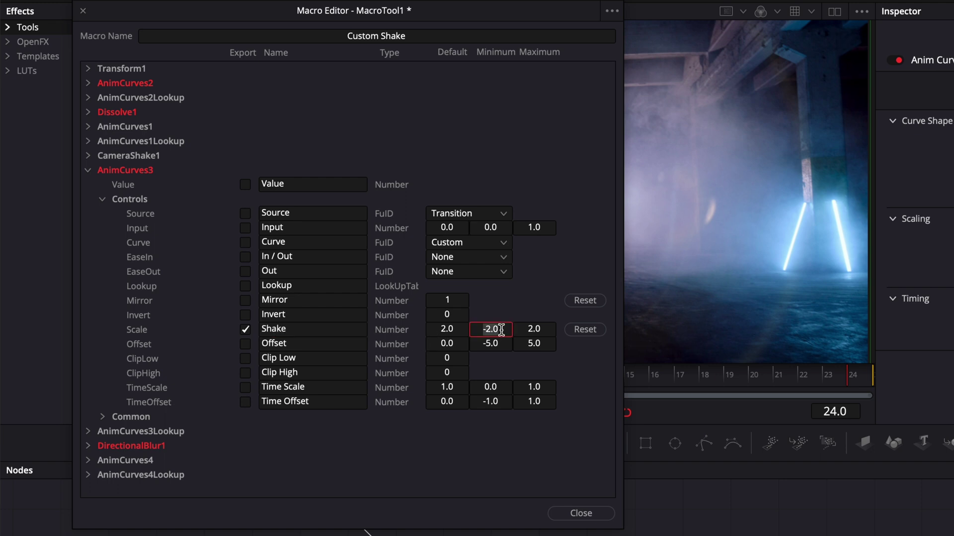
{"action": "type", "text": "0"}
Step: Export the Scale control of AnimCurves4 under the name Blur with a minimum of 0
{"action": "left_click", "coordinate": [88, 171]}
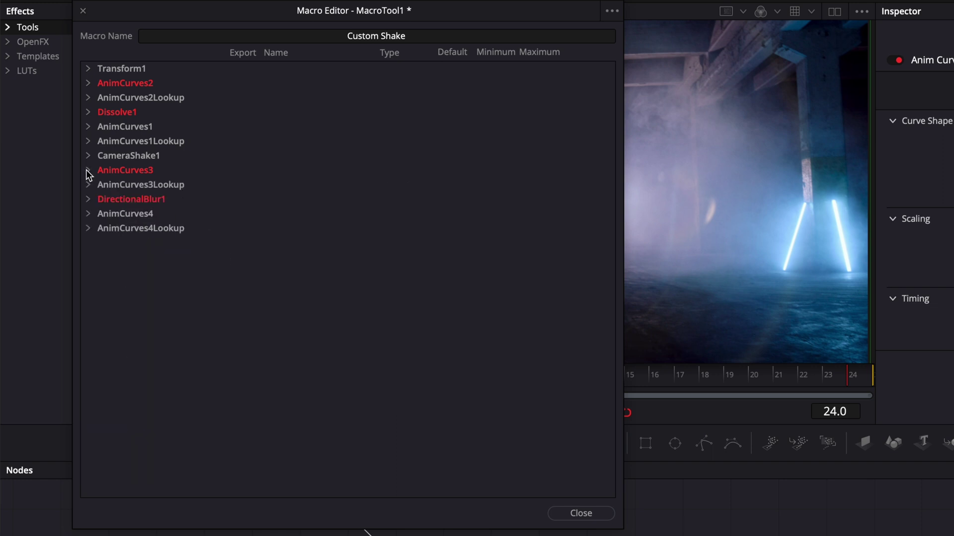
{"action": "left_click", "coordinate": [87, 213]}
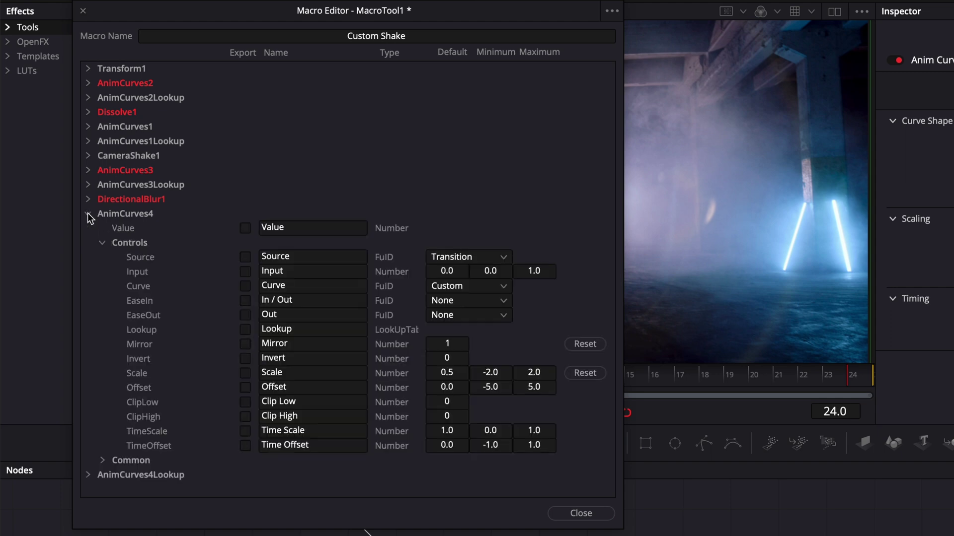
{"action": "left_click", "coordinate": [245, 374]}
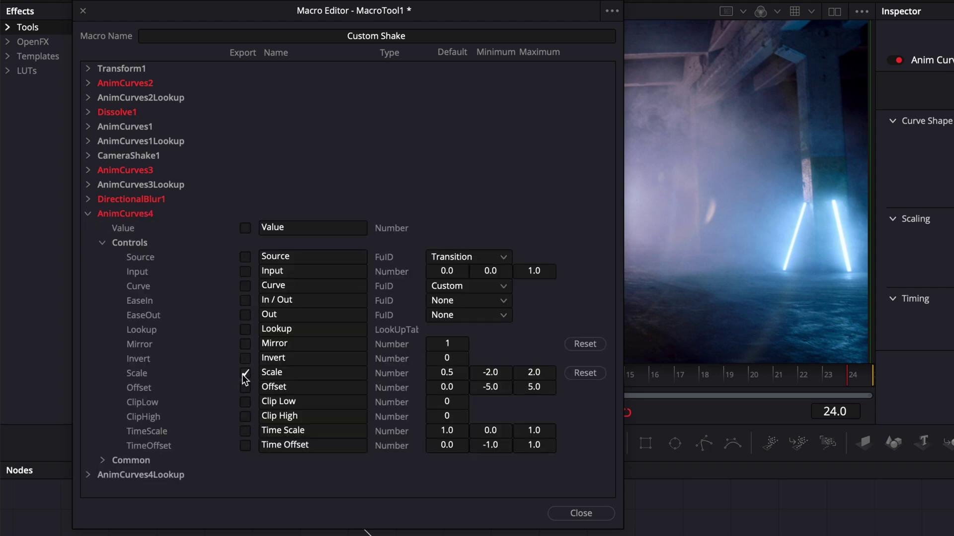
{"action": "double_click", "coordinate": [306, 373]}
{"action": "type", "text": "Blur"}
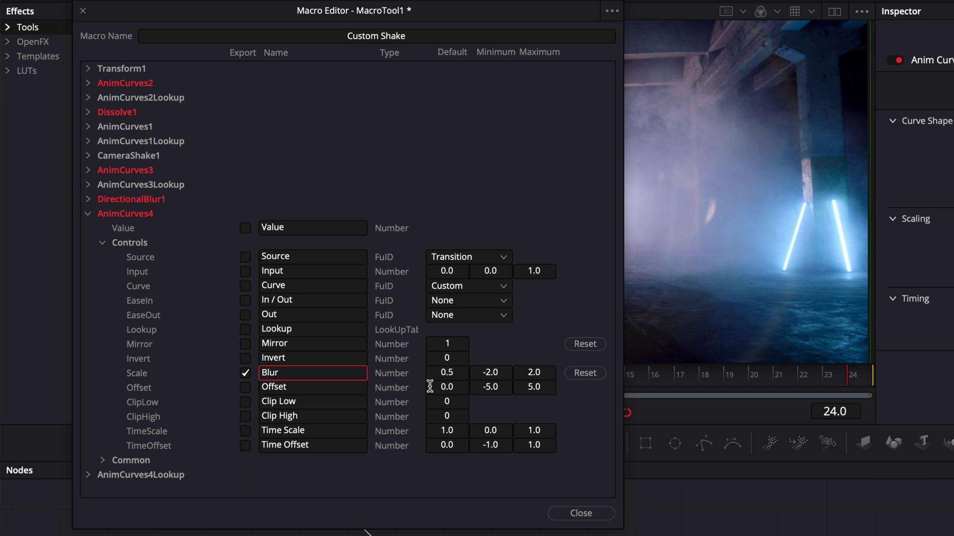
{"action": "double_click", "coordinate": [498, 374]}
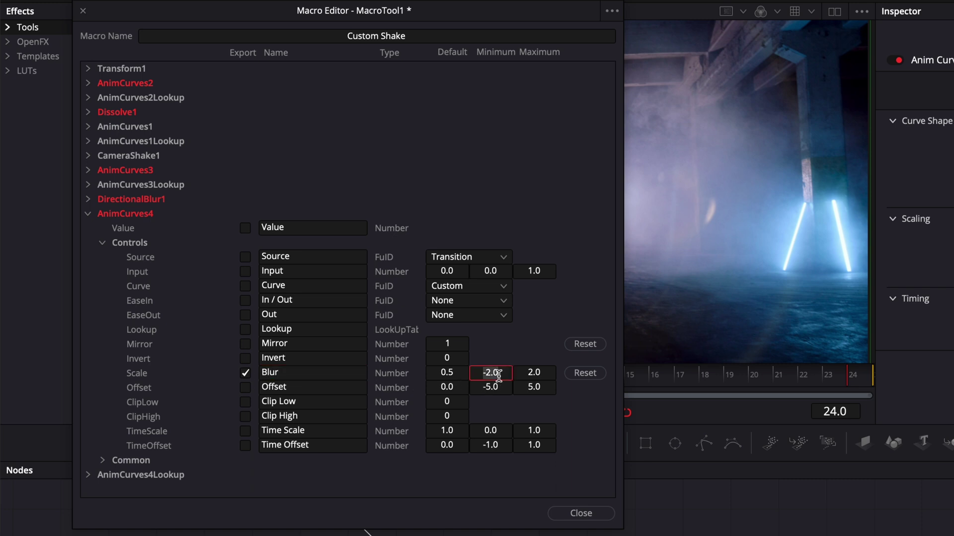
{"action": "type", "text": "0"}
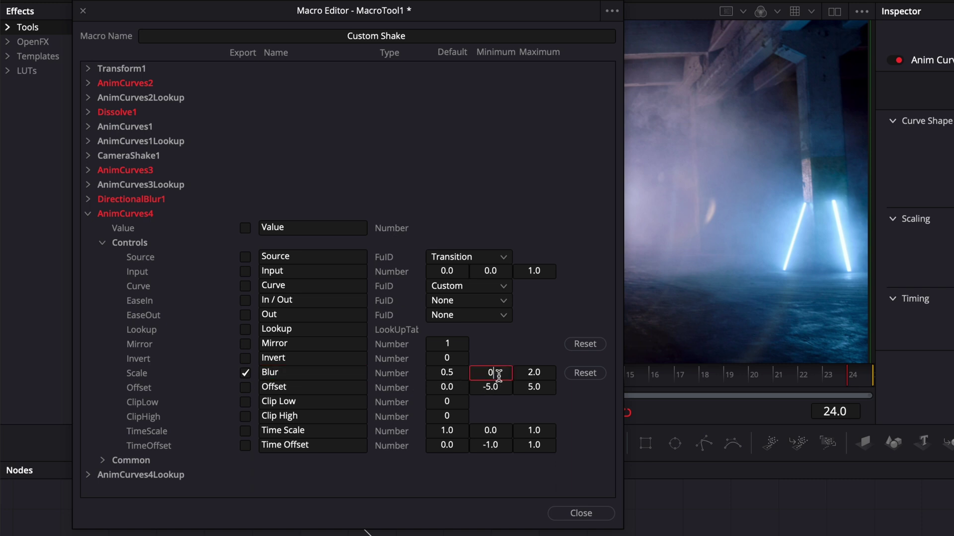
Step: Close the macro editor and save the macro as Custom Shake on the desktop
{"action": "left_click", "coordinate": [594, 516]}
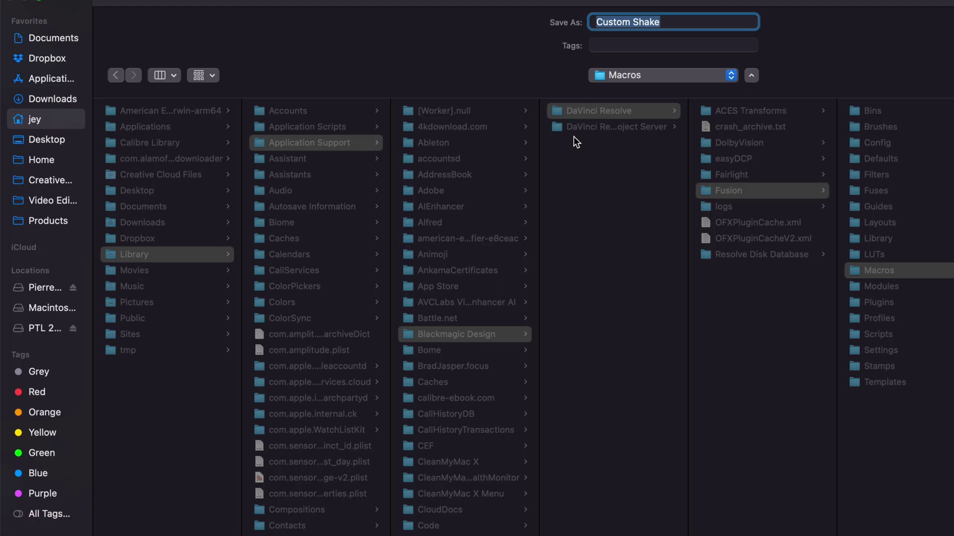
{"action": "left_click", "coordinate": [30, 107]}
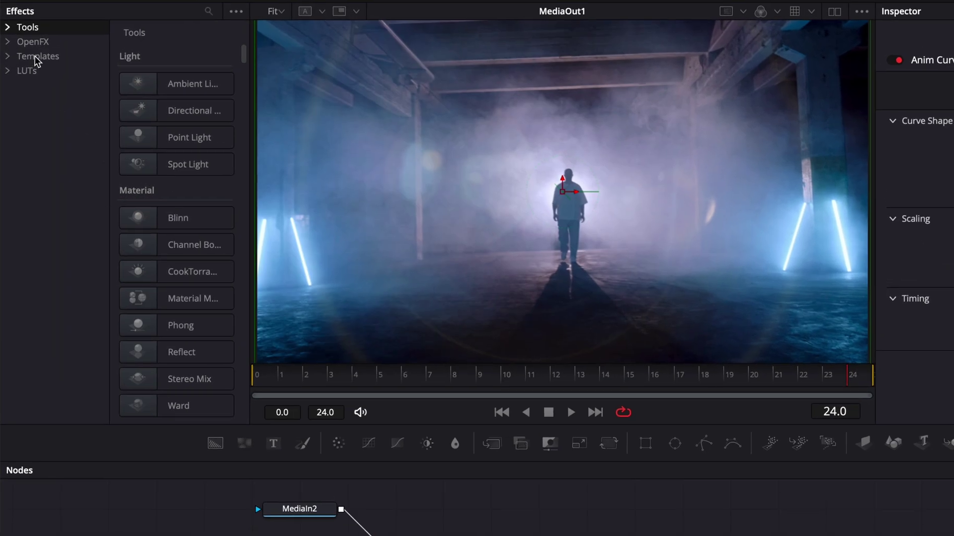
Step: Reveal the Fusion Templates folder in Finder and move Custom Shake.setting from the desktop into Edit/Transitions
{"action": "right_click", "coordinate": [38, 57]}
{"action": "left_click", "coordinate": [81, 65]}
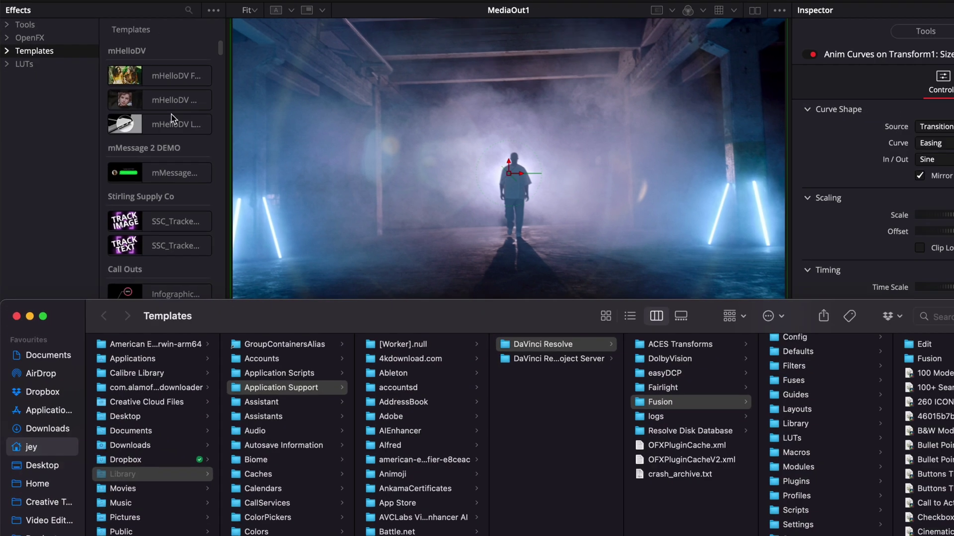
{"action": "left_click", "coordinate": [667, 381]}
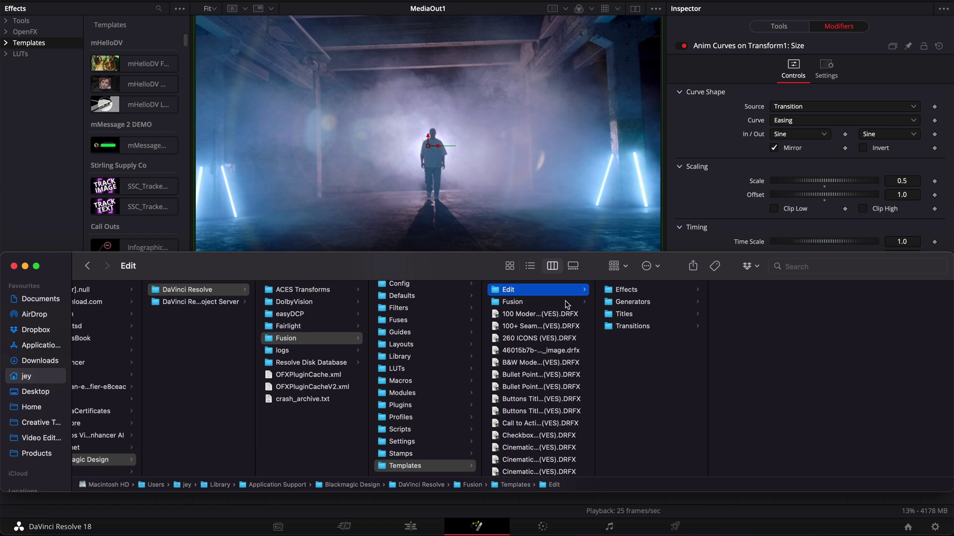
{"action": "left_click", "coordinate": [631, 328]}
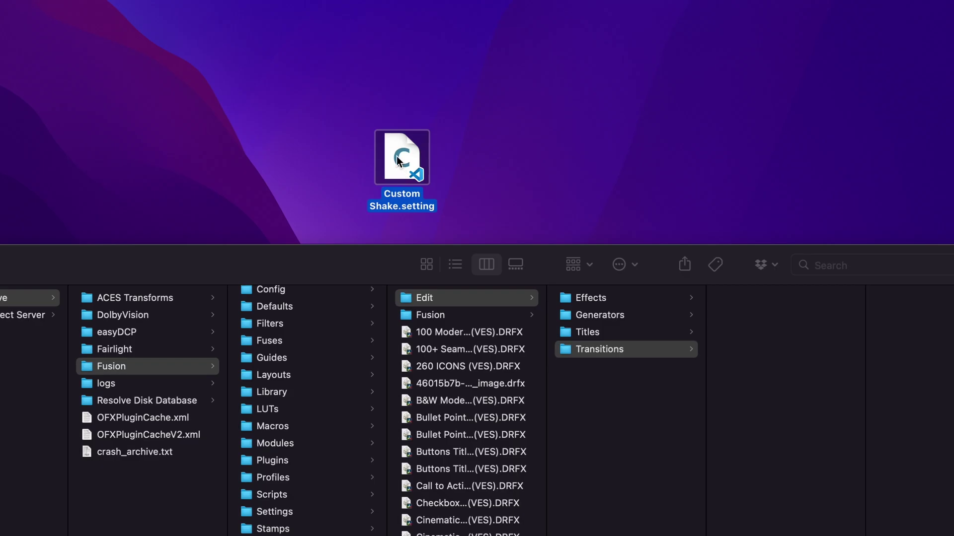
{"action": "left_click_drag", "start_coordinate": [491, 191], "coordinate": [776, 371]}
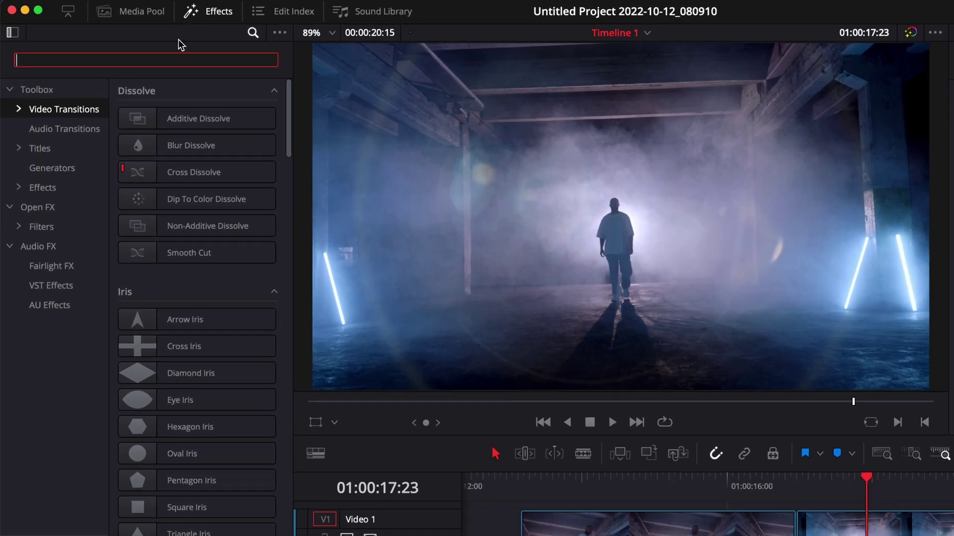
Step: Search the effects for "cust", apply Custom Shake to the cut between the two clips and lengthen it to 31 frames
{"action": "type", "text": "cust"}
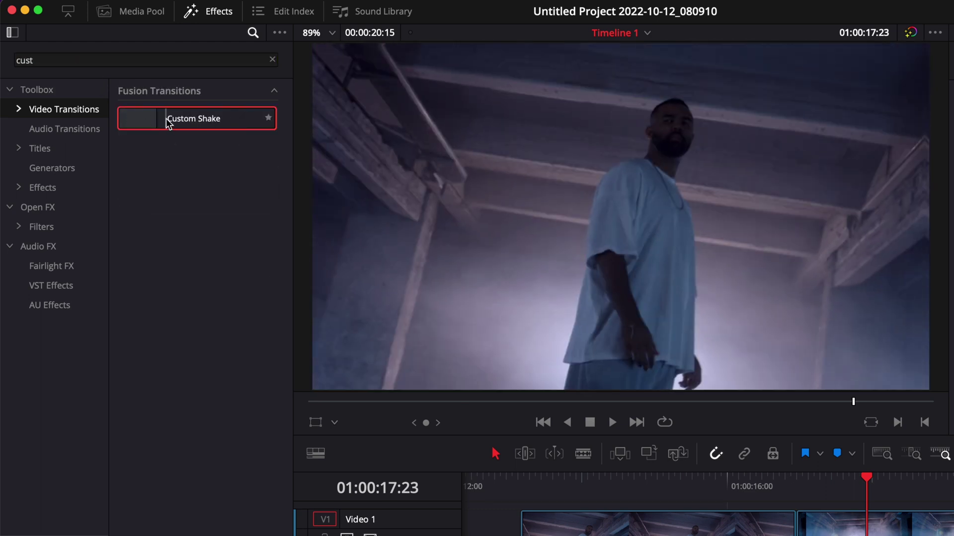
{"action": "left_click_drag", "start_coordinate": [168, 123], "coordinate": [790, 534]}
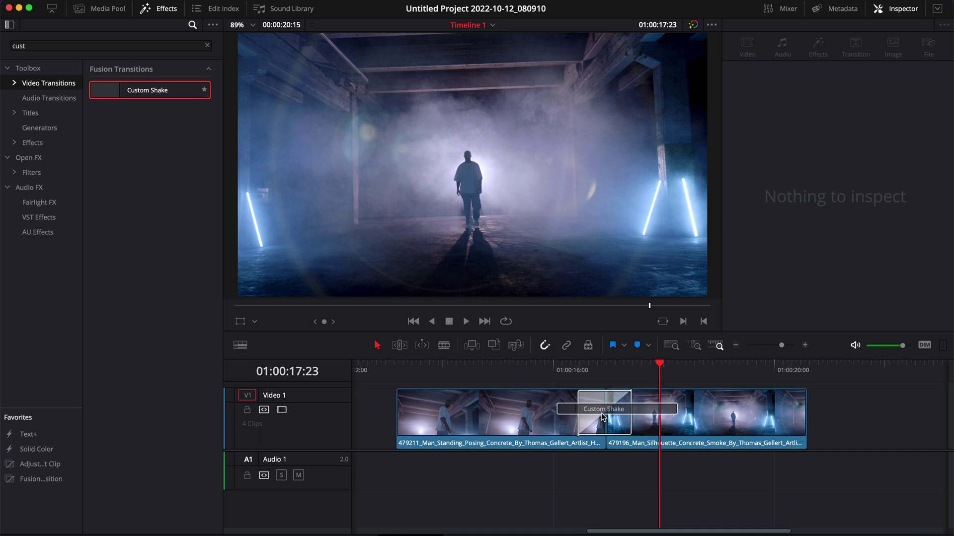
{"action": "left_click_drag", "start_coordinate": [579, 415], "coordinate": [501, 411]}
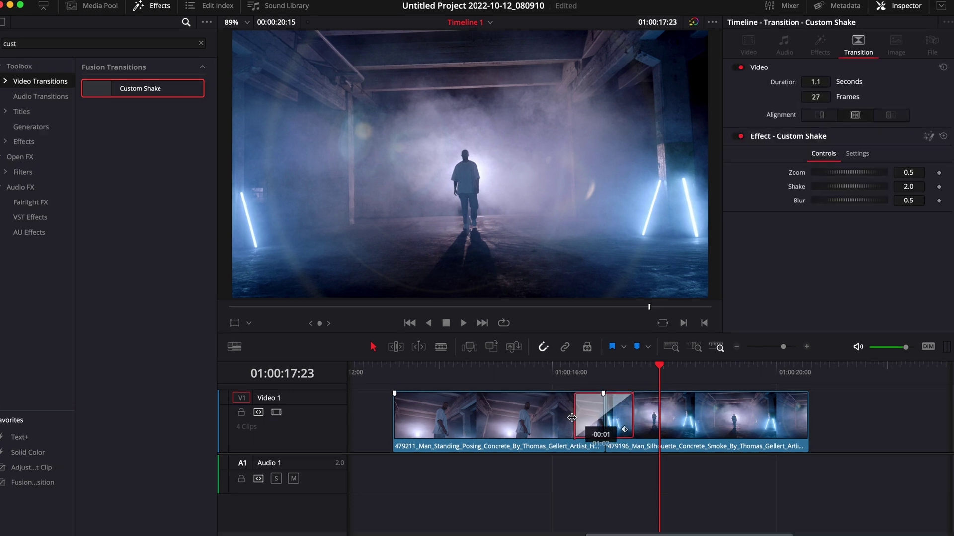
Step: Set the Custom Shake transition's Shake to 10 and Zoom to 1.678, then play through it
{"action": "left_click_drag", "start_coordinate": [456, 467], "coordinate": [545, 480]}
{"action": "left_click", "coordinate": [559, 418]}
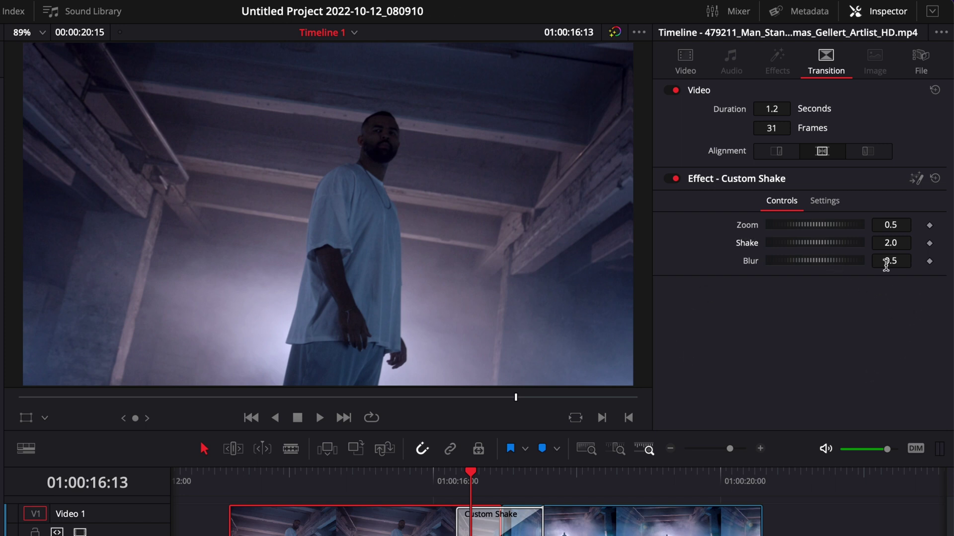
{"action": "left_click", "coordinate": [895, 243]}
{"action": "type", "text": "10"}
{"action": "key", "text": "Tab"}
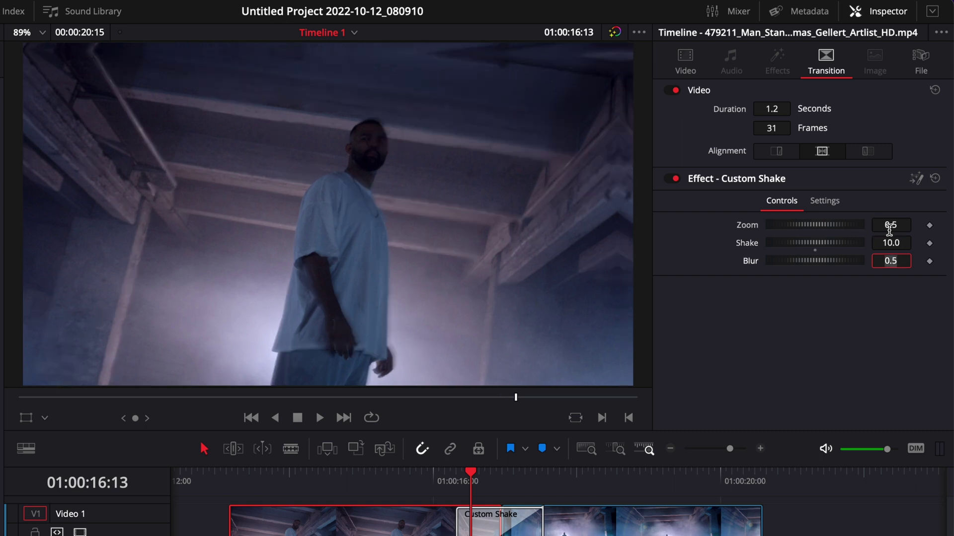
{"action": "mouse_move", "coordinate": [889, 224]}
{"action": "left_mouse_down"}
{"action": "mouse_move", "coordinate": [906, 224]}
{"action": "mouse_move", "coordinate": [890, 228]}
{"action": "left_mouse_up"}
{"action": "left_click", "coordinate": [457, 481]}
{"action": "key", "text": "space"}
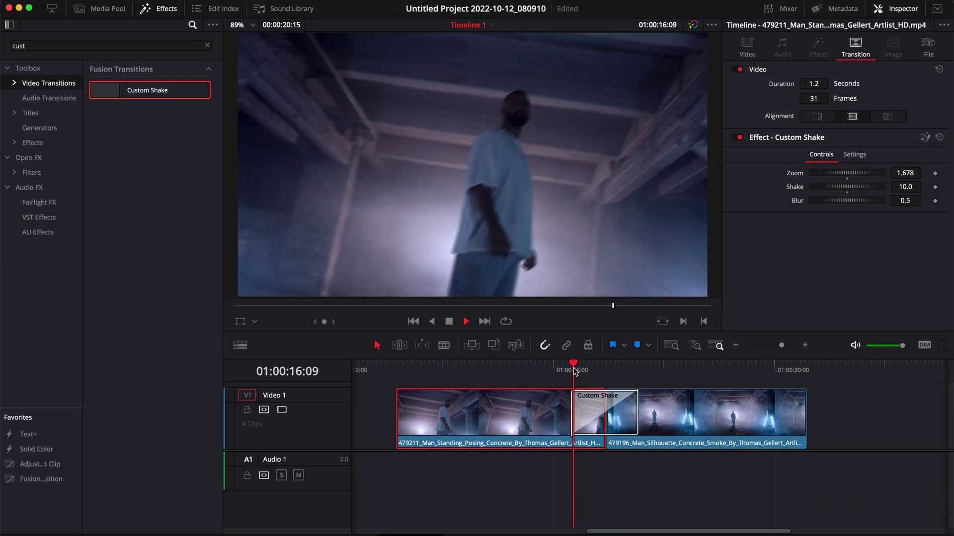